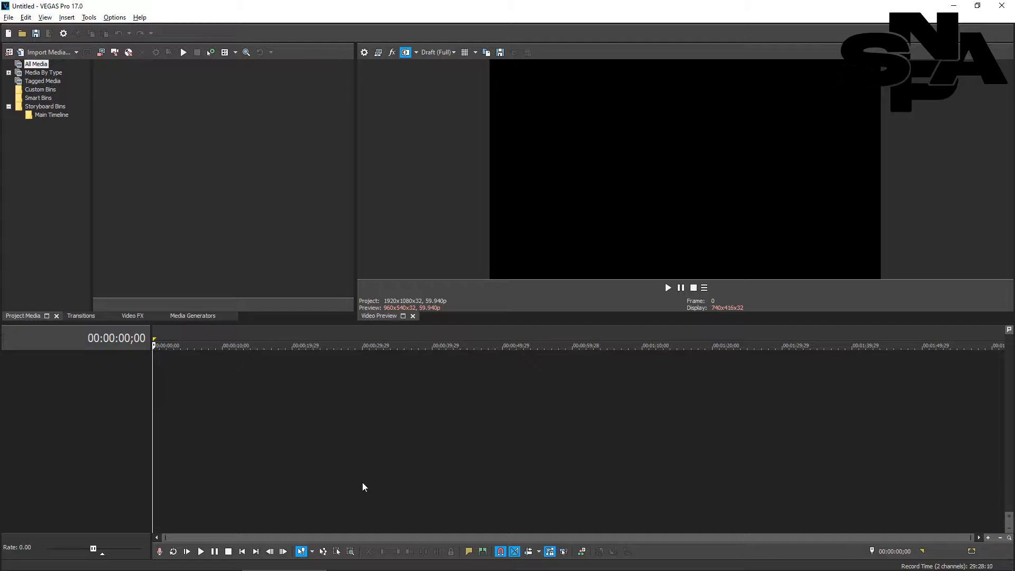
Create a new project with a frame 1080 pixels wide and 1920 pixels high
left_click(9, 18)
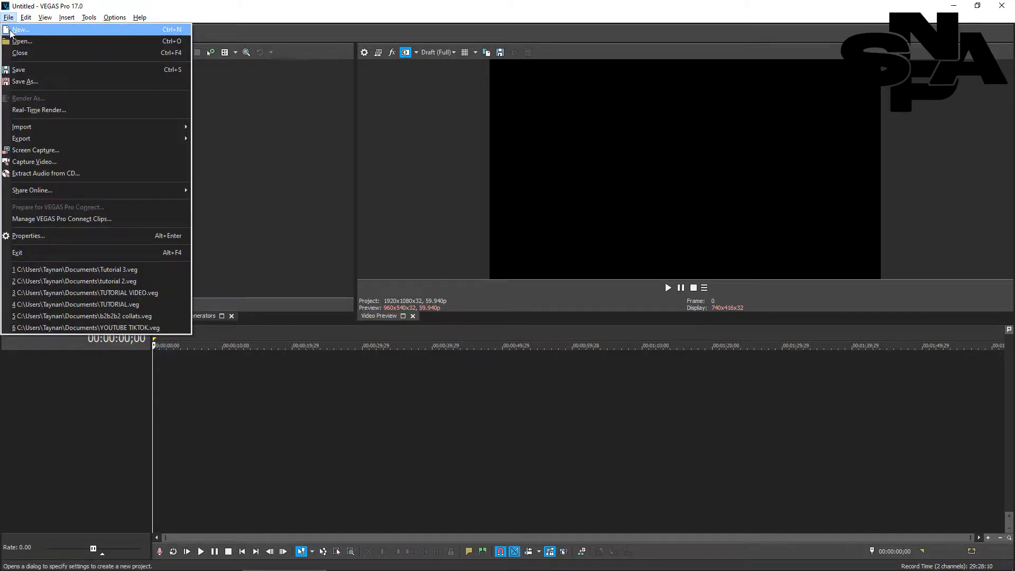
left_click(12, 30)
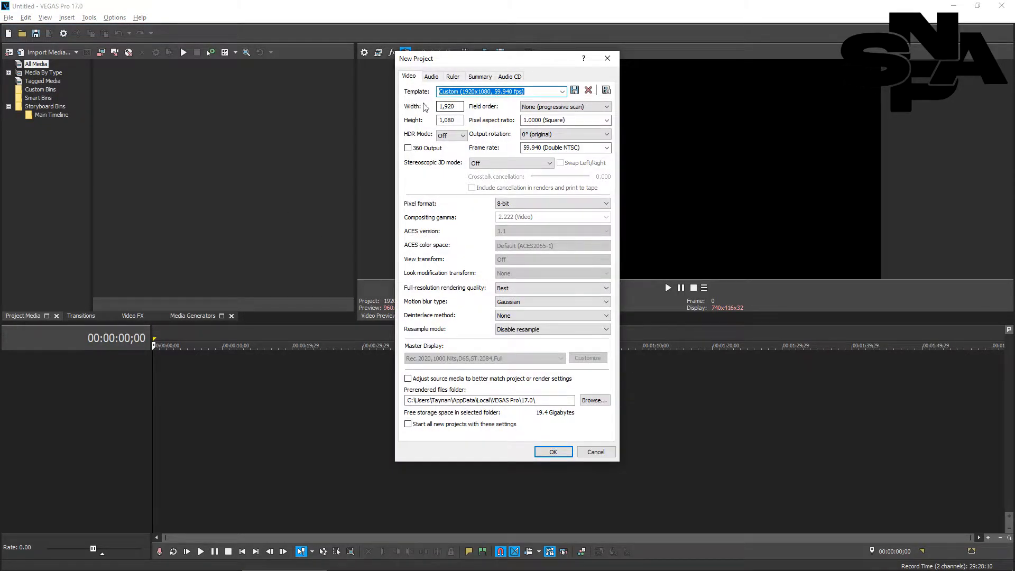
key("Tab")
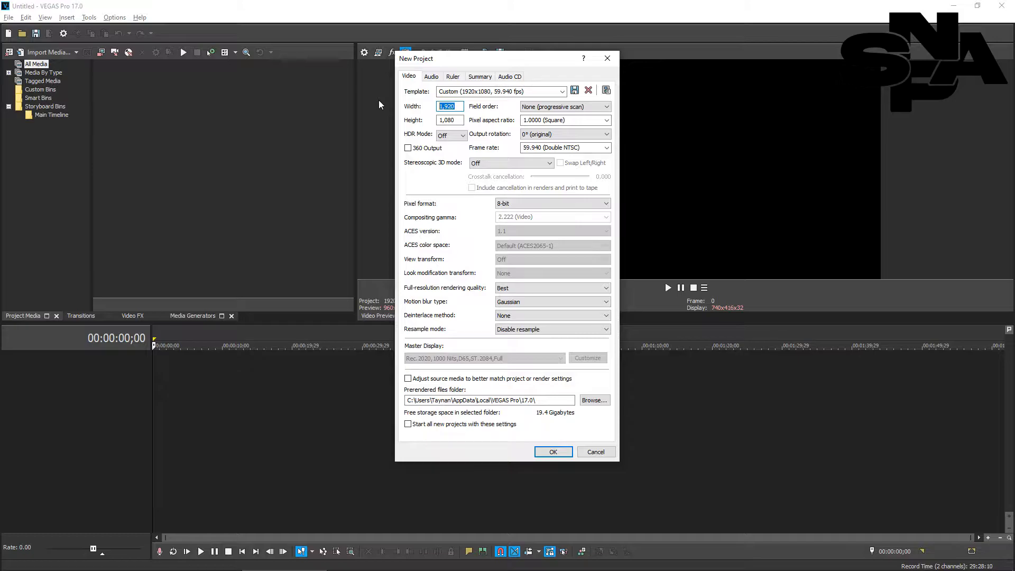
type("1080")
key("Tab")
type("1920")
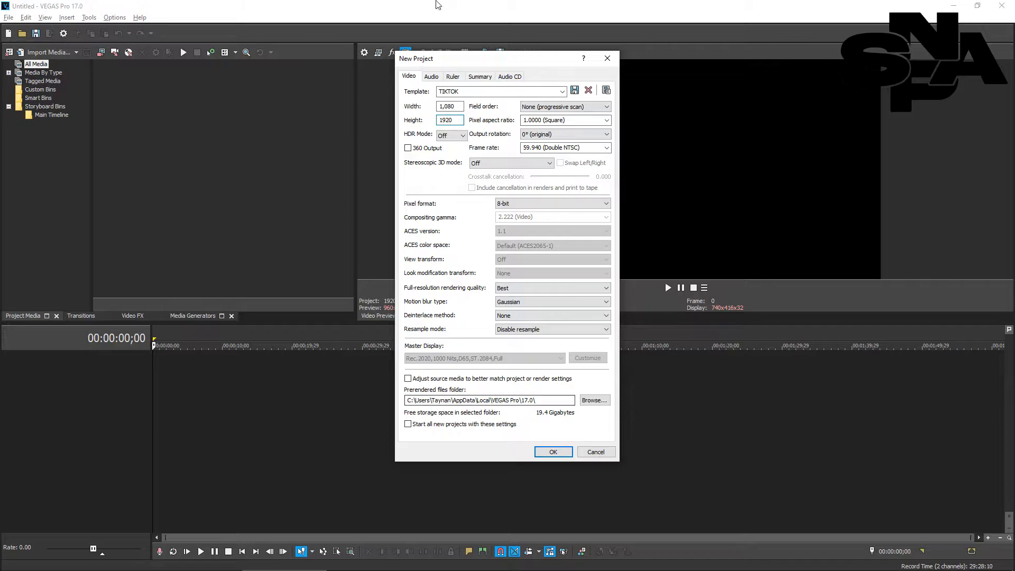
key("Return")
Save the project in Documents as SNAPS TIKTOK
left_click(252, 346)
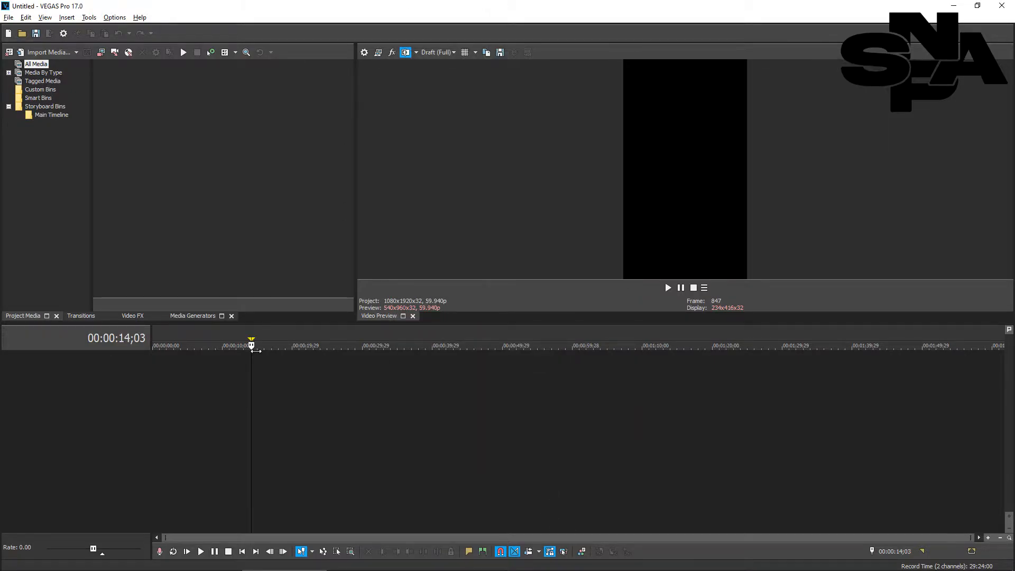
key("ctrl+s")
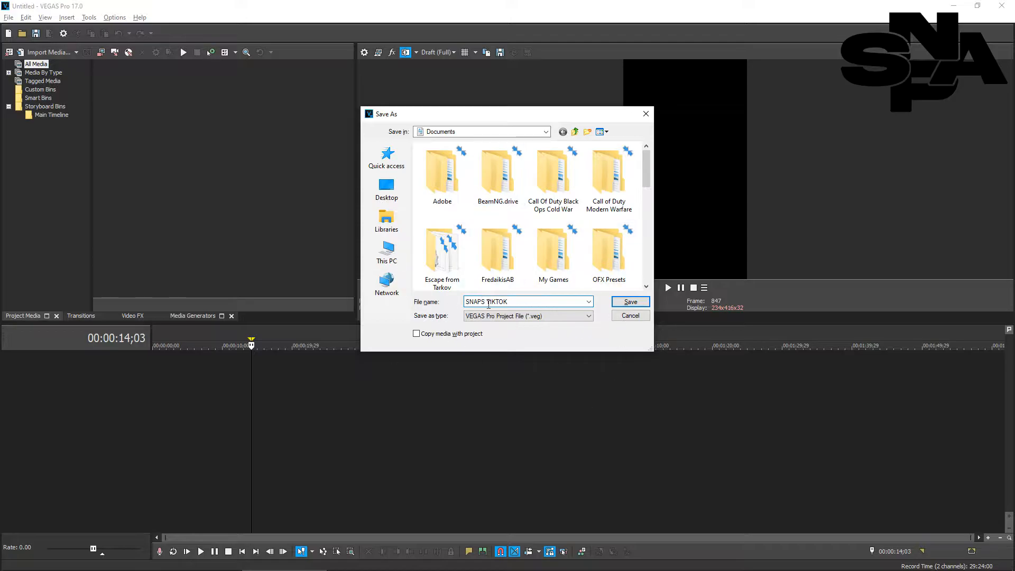
left_click(630, 301)
left_click(177, 349)
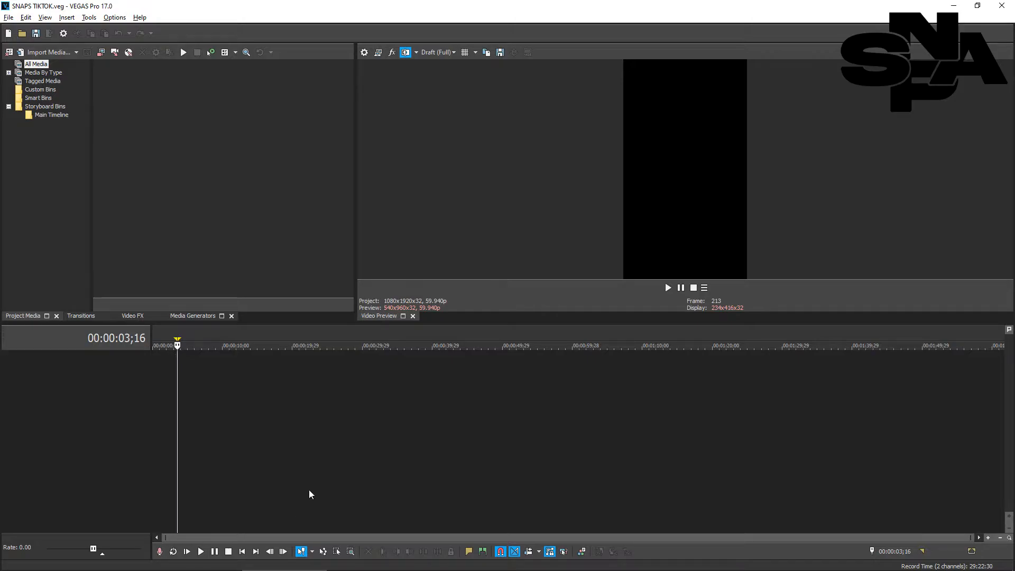
Place the Clean Son clip from the Vegas Tutorial folder at the start of the timeline
left_click(172, 564)
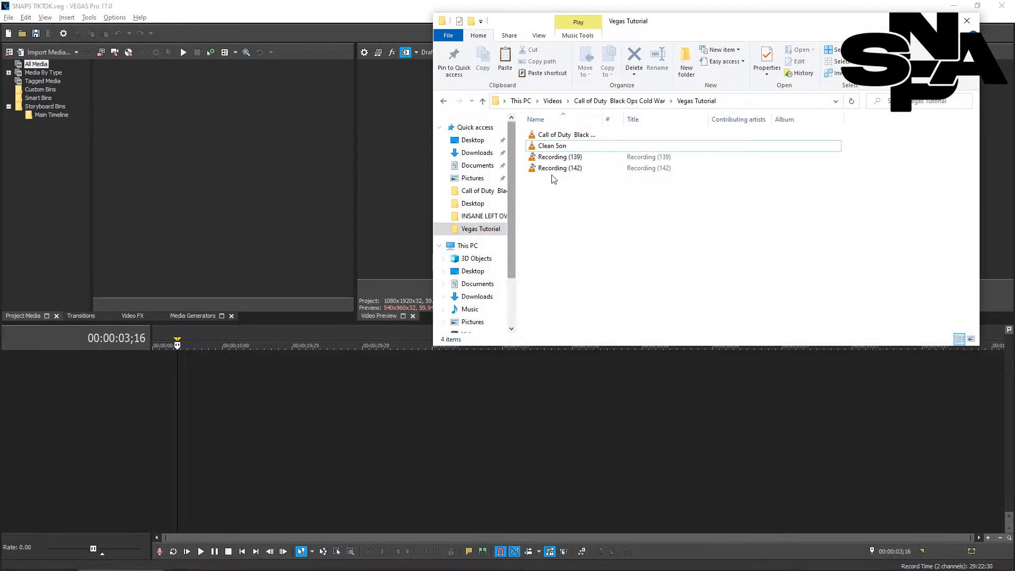
left_click(579, 148)
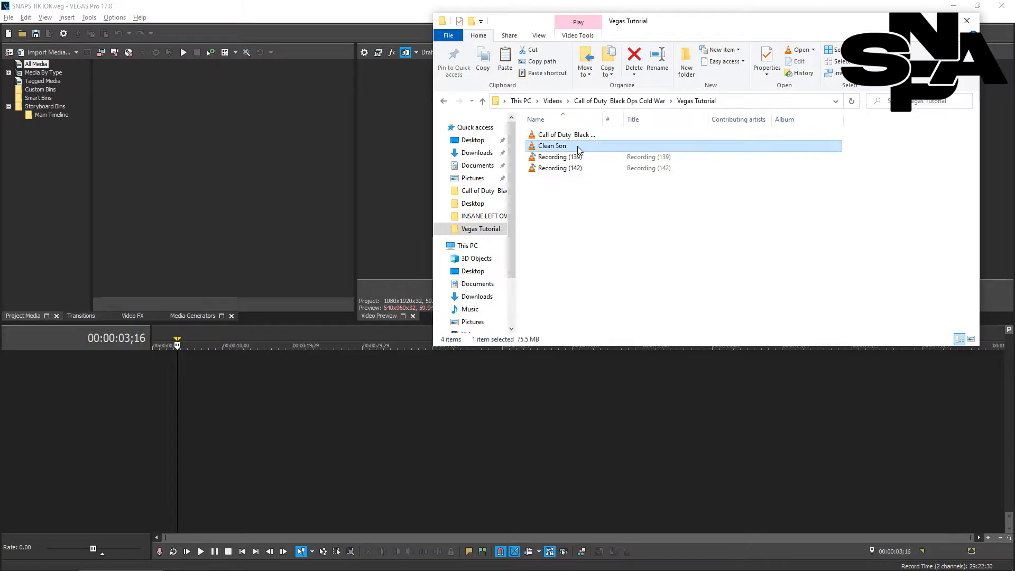
left_click_drag(580, 149, 171, 374)
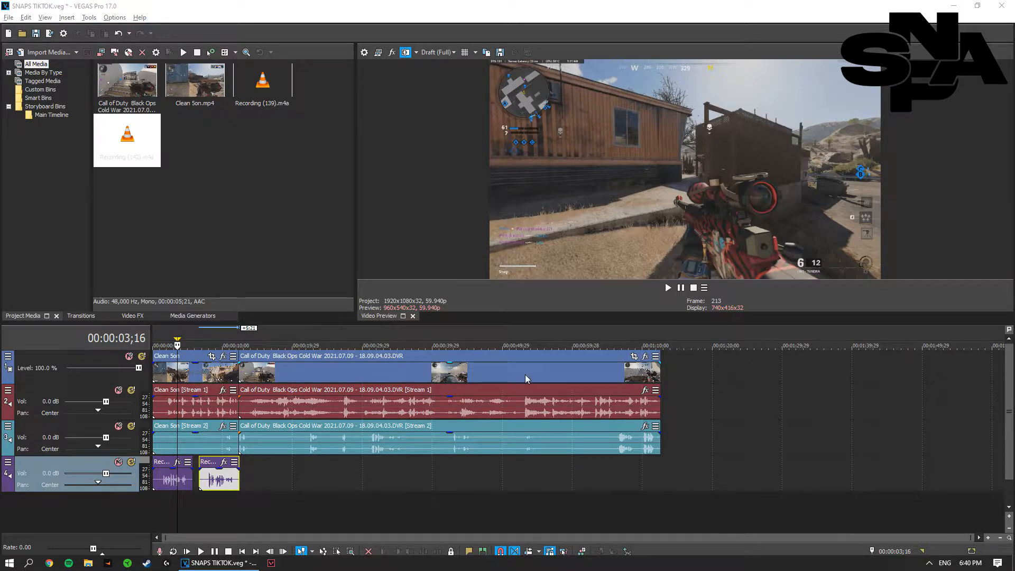
Trim off most of the beginning of the Call of Duty clip and move the voice recordings' track above the video track
left_click_drag(245, 413, 577, 407)
left_click(84, 470)
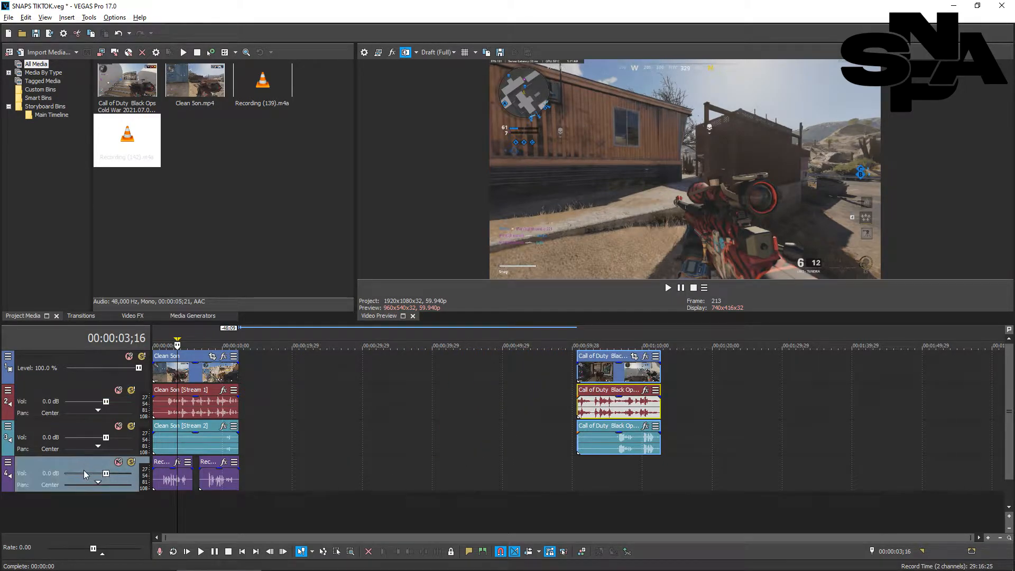
left_click_drag(72, 465, 85, 359)
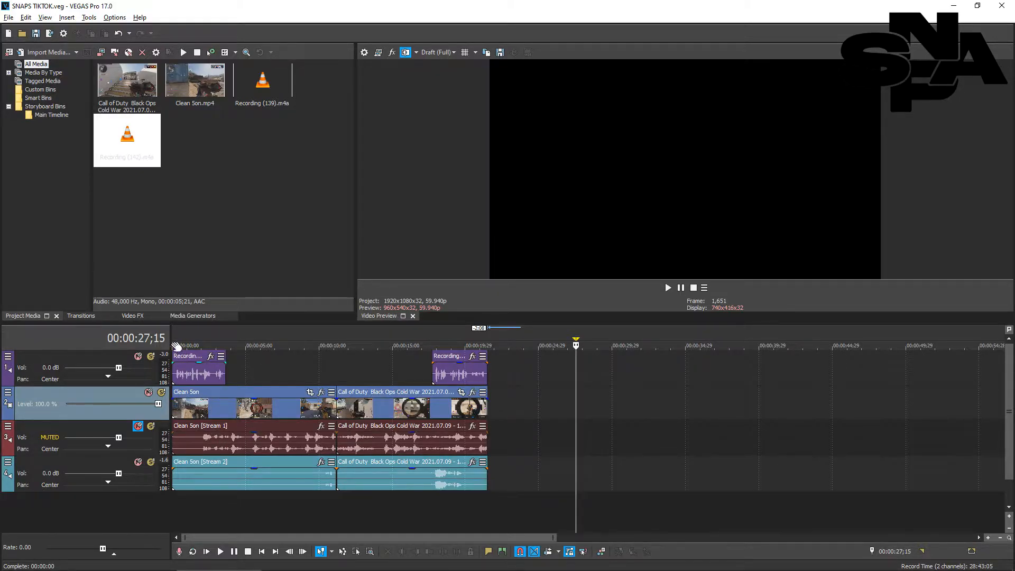
Unmute the Stream 1 gameplay audio track and lower its volume to -4.1 dB while playing from the start
left_click(175, 347)
left_click(138, 427)
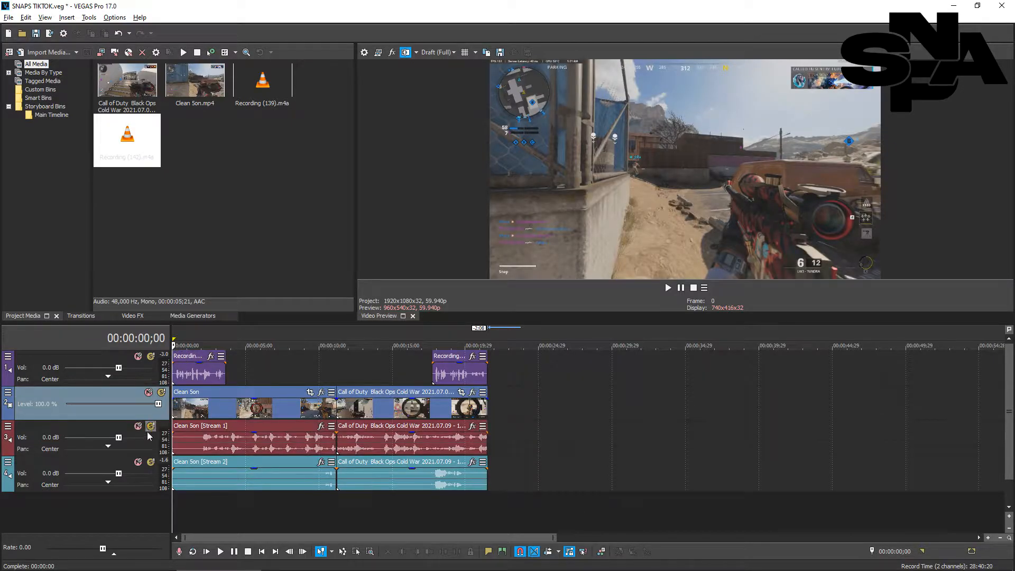
key("space")
left_click_drag(118, 437, 104, 440)
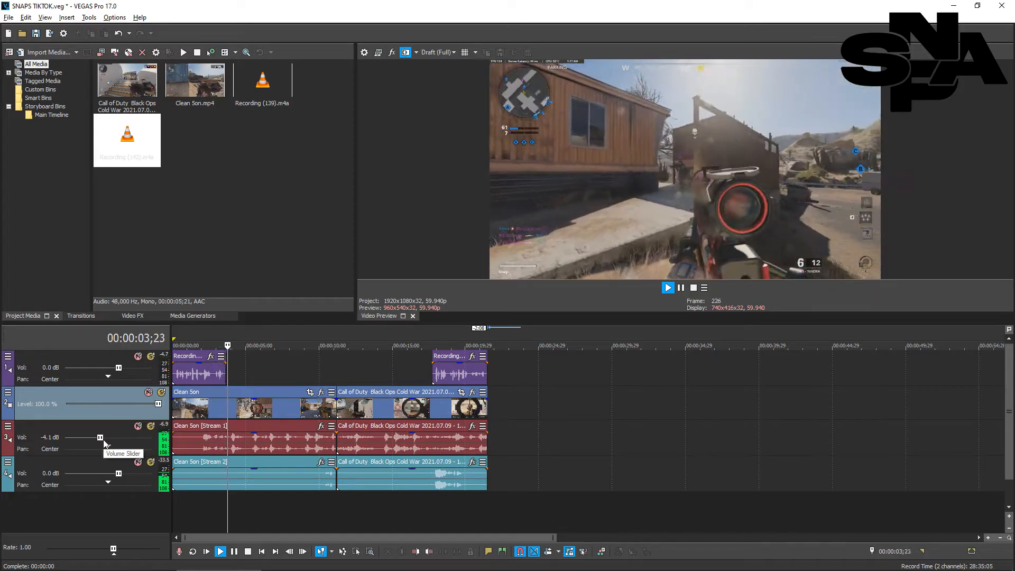
key("space")
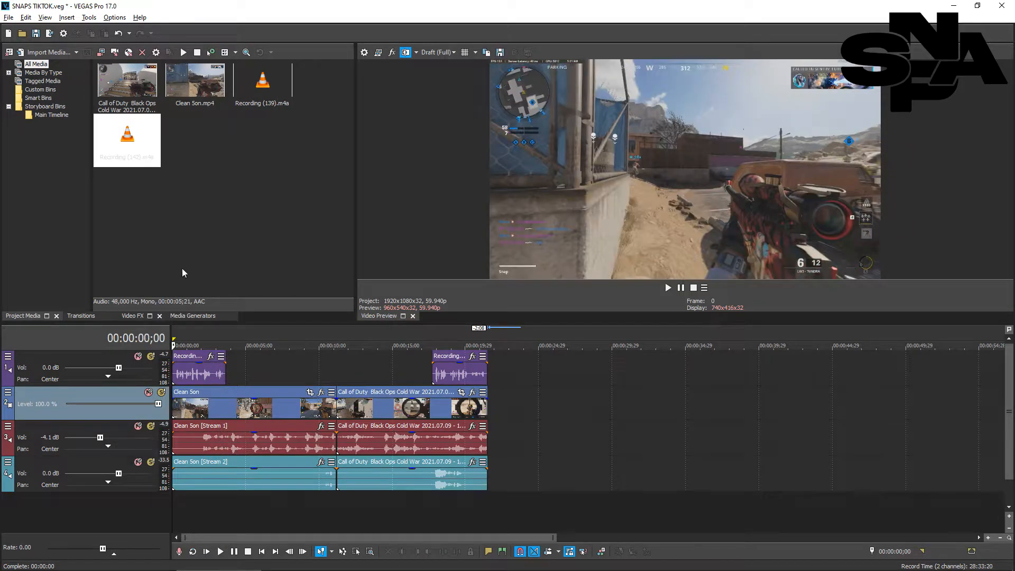
Switch the project's video properties to a saved vertical 1080x1920 template
left_click(8, 16)
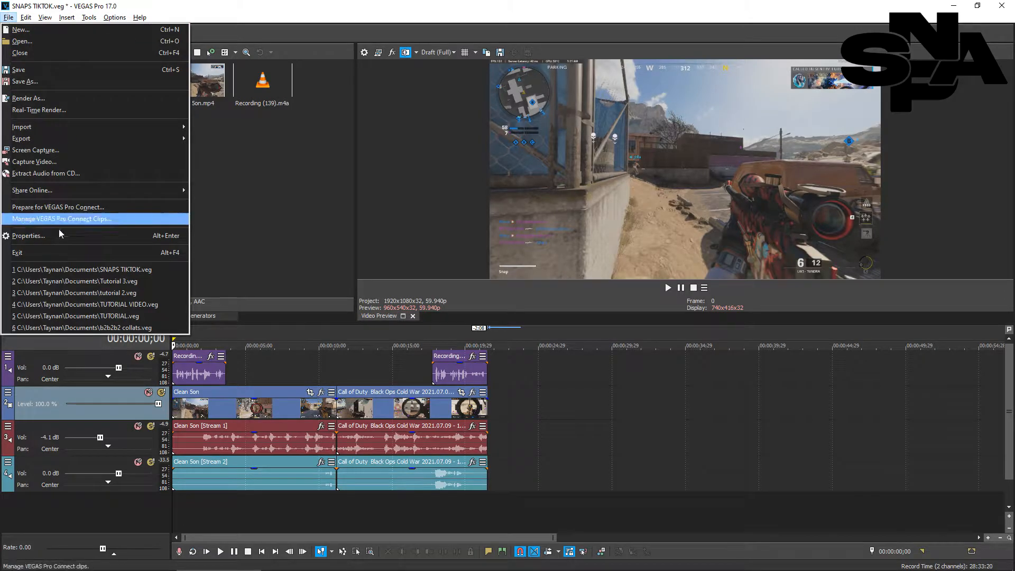
left_click(29, 236)
left_click(562, 91)
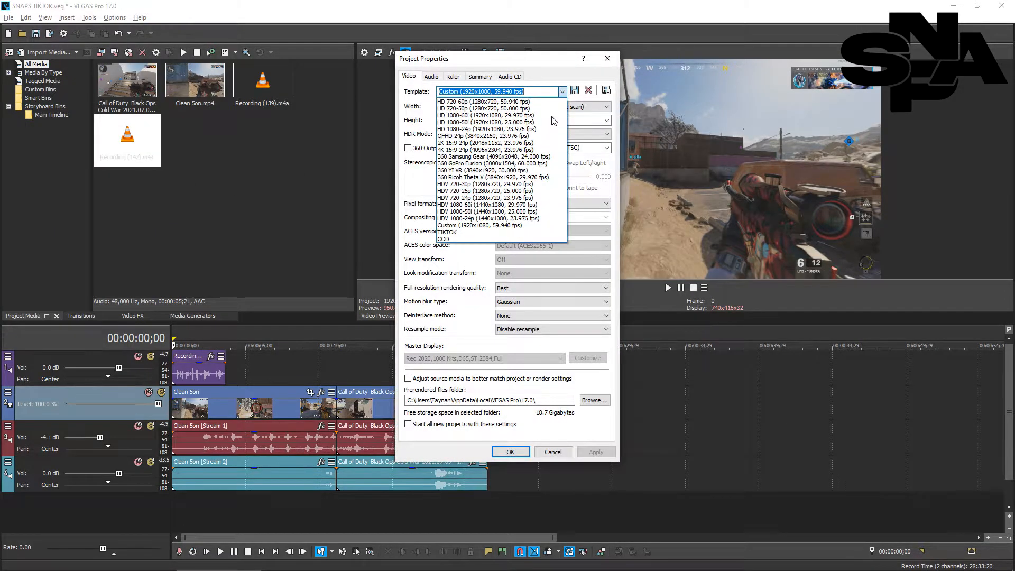
left_click(487, 239)
left_click(510, 451)
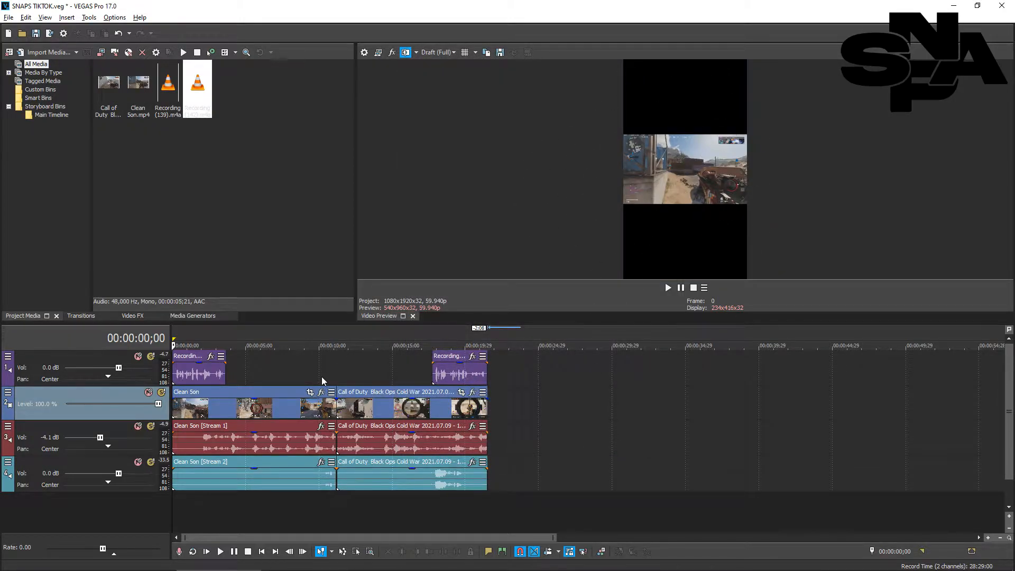
Crop the Clean Son clip with Event Pan/Crop to a vertical area 607.1 wide and 1,080 high, centred at X 1,024.0
scroll(323, 385, "up", 3)
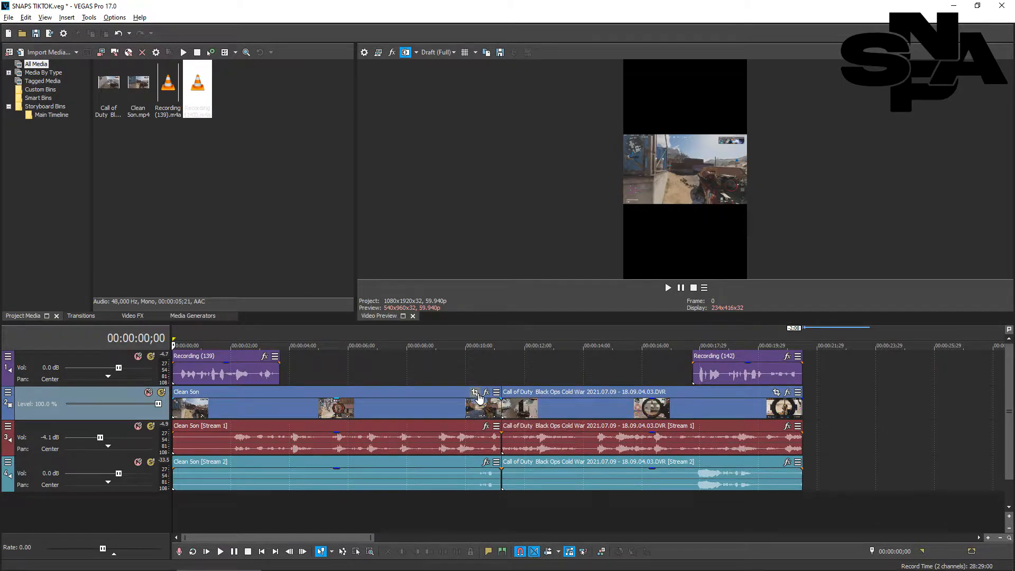
left_click(474, 392)
left_click_drag(317, 24, 312, 24)
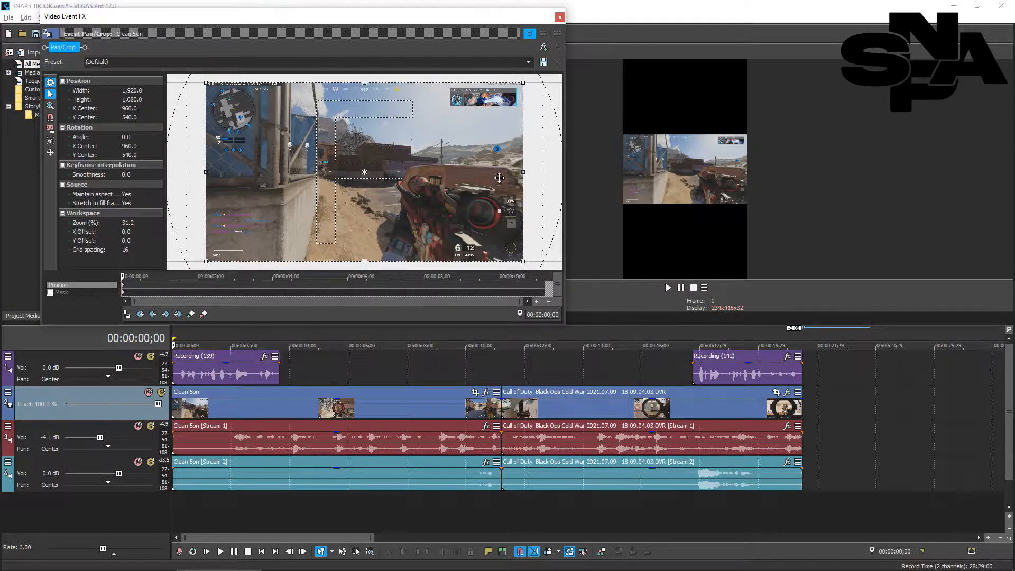
left_click_drag(206, 174, 430, 185)
left_click_drag(317, 177, 330, 178)
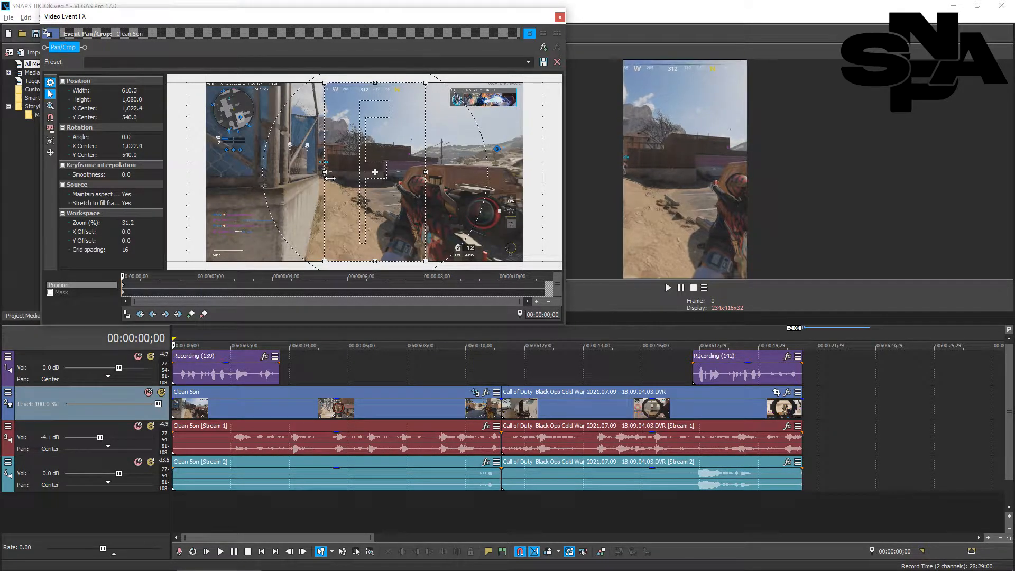
left_click_drag(329, 178, 330, 178)
Check the crop on the scoped shot, shift its X center to 972.8, and save it as preset TUTORIAL PRESET (POSITION)
left_click(318, 350)
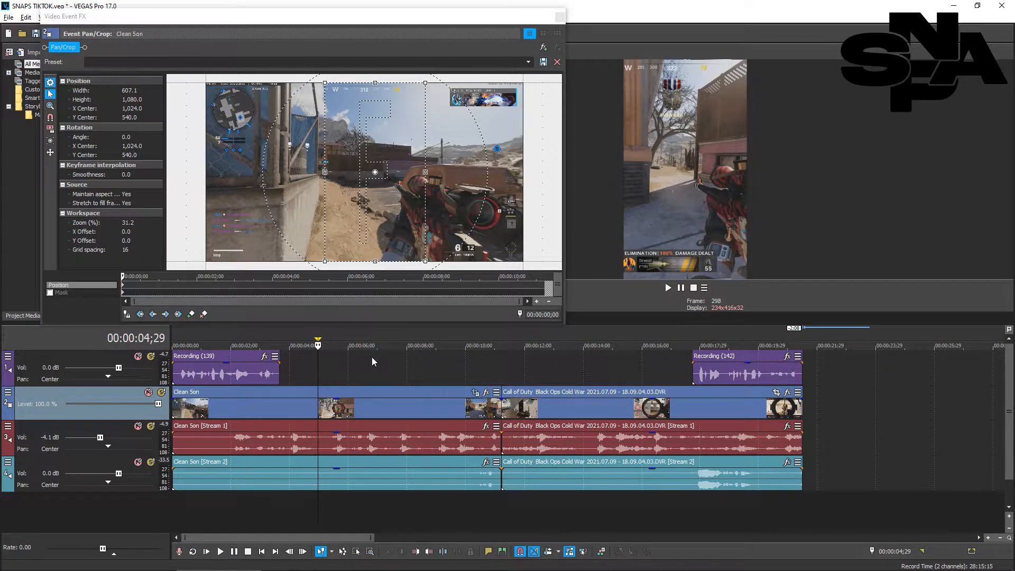
key("space")
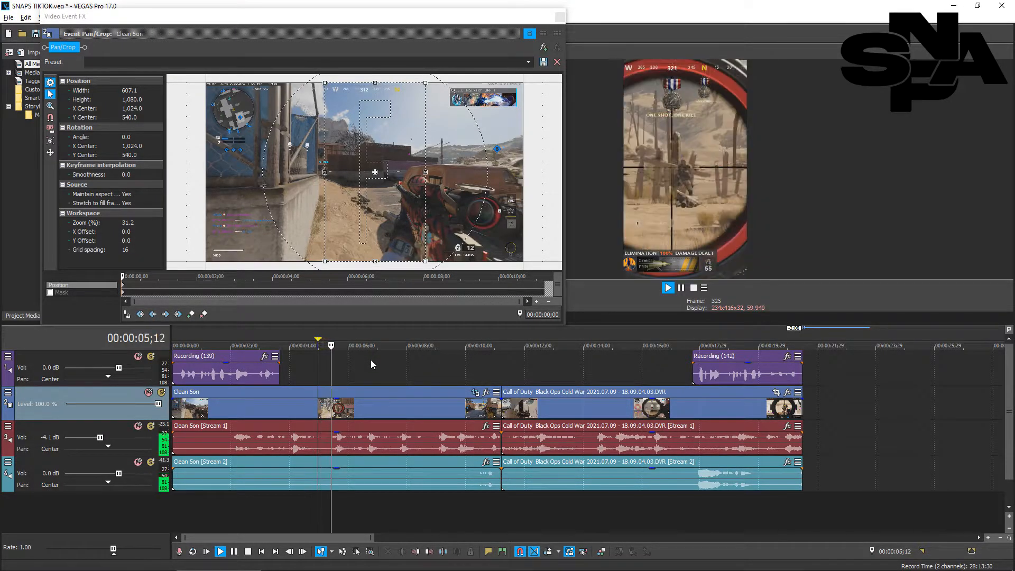
key("space")
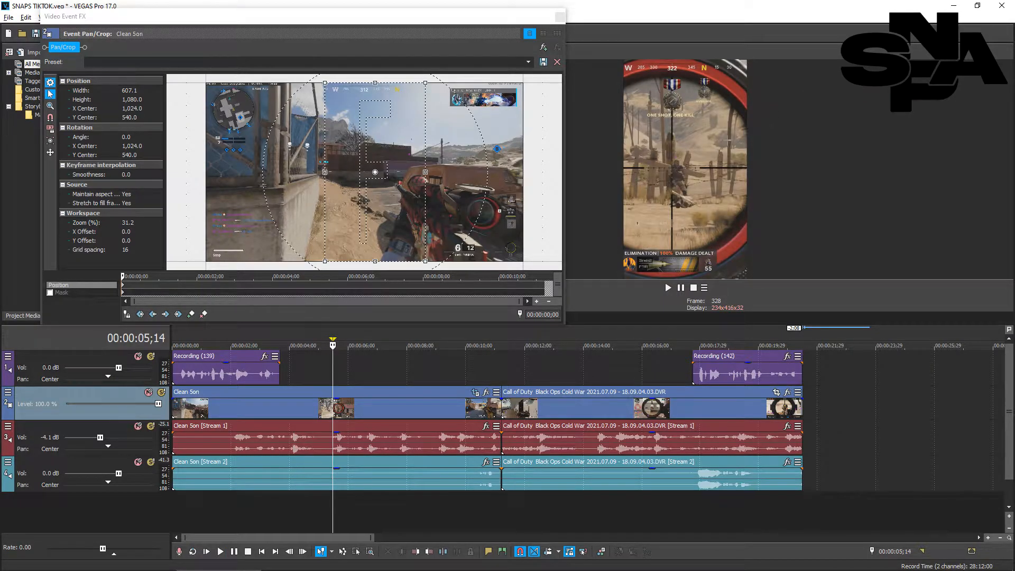
left_click_drag(404, 97, 395, 96)
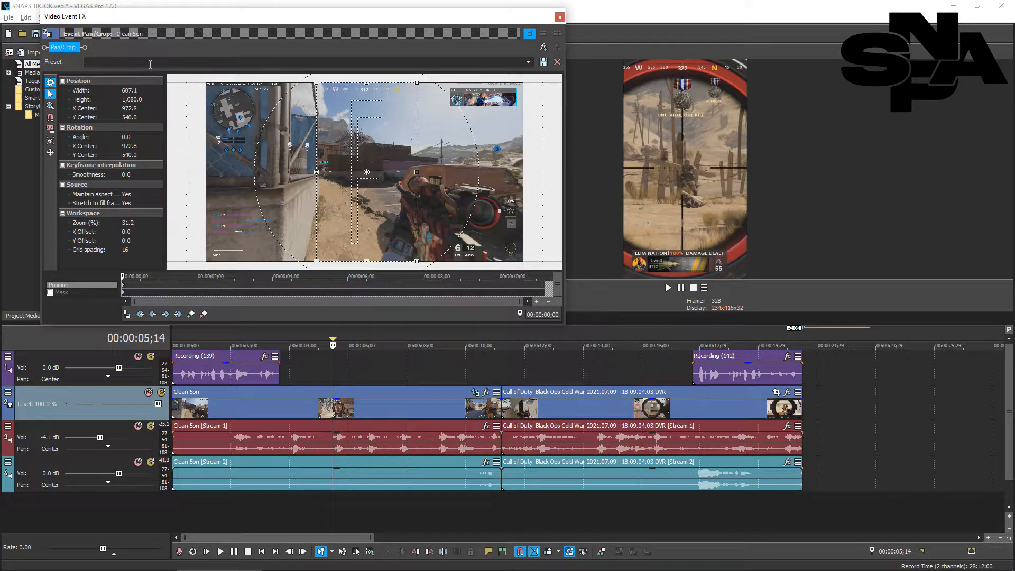
type("TUTORIAL PRESET (POSITION)")
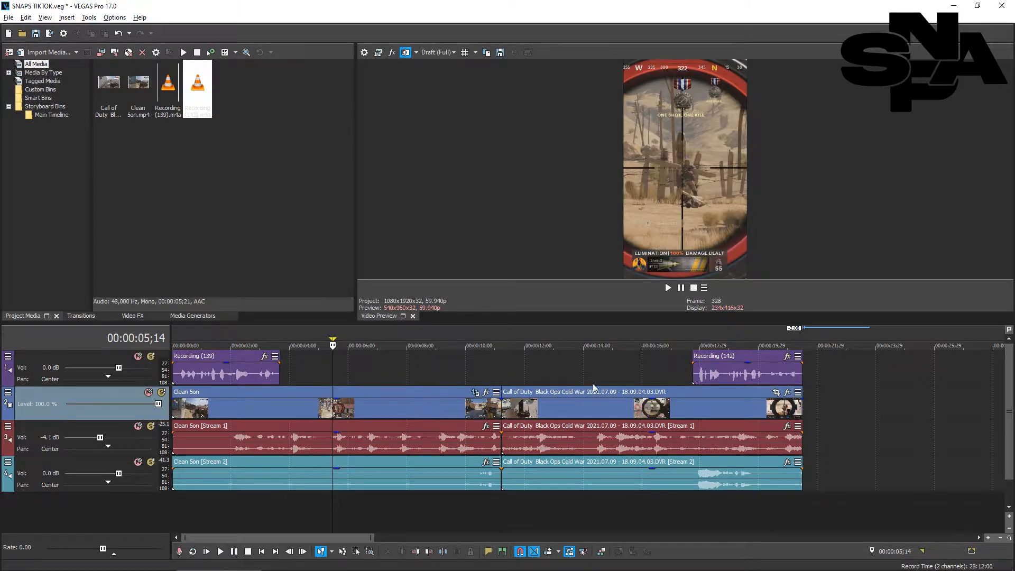
Crop the Call of Duty clip to fill the vertical frame and duplicate the video track
left_click(776, 392)
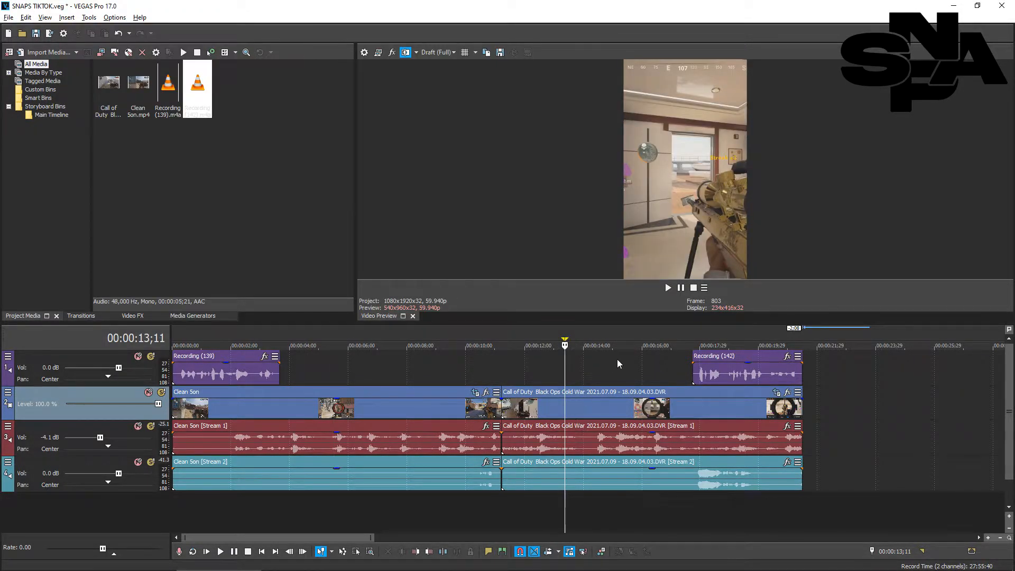
left_click(358, 346)
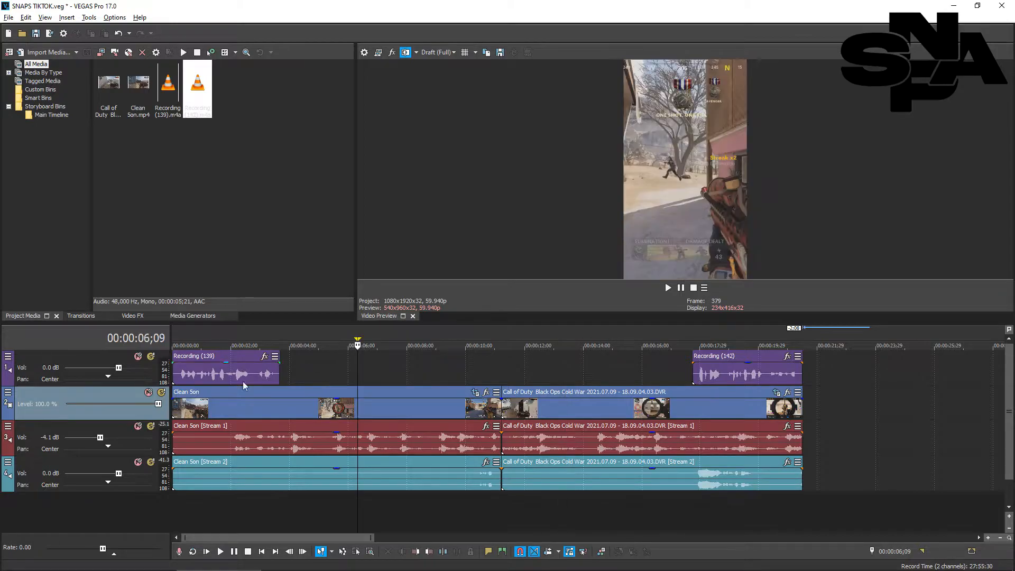
right_click(111, 393)
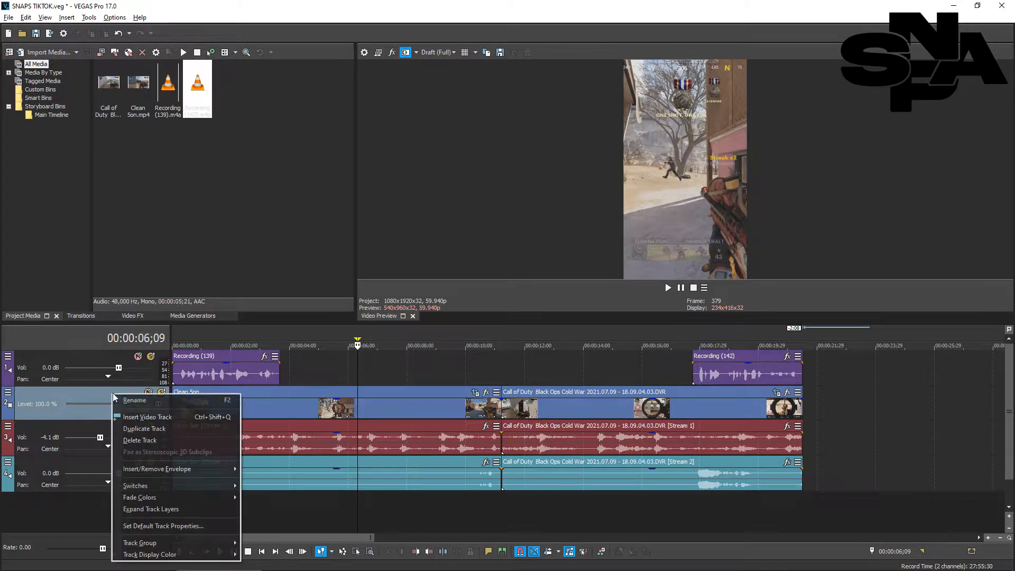
left_click(145, 429)
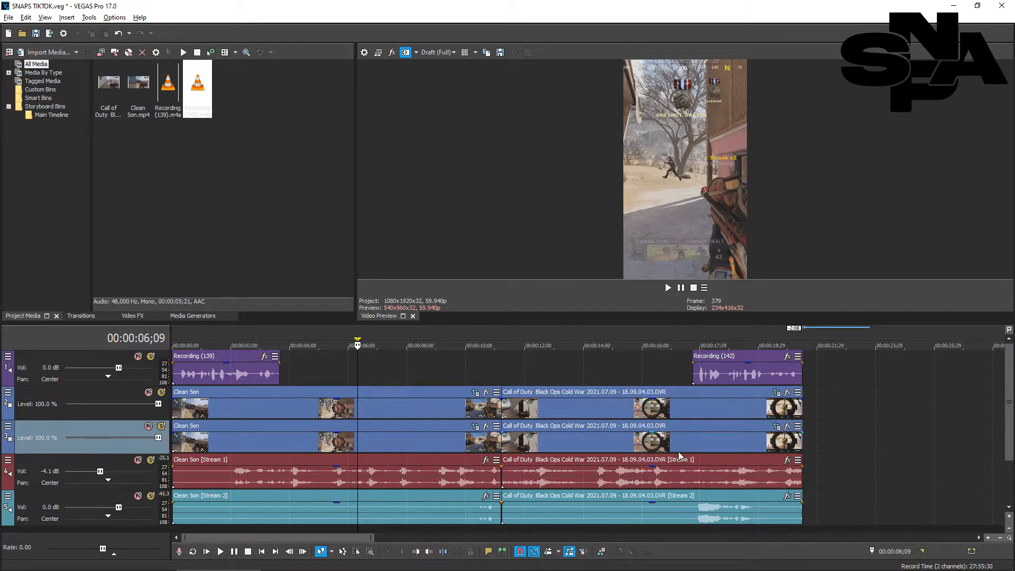
Mask the kill feed in the upper copy of the Clean Son clip with a rectangle centred at X 226.1, Y 847.0
left_click(476, 394)
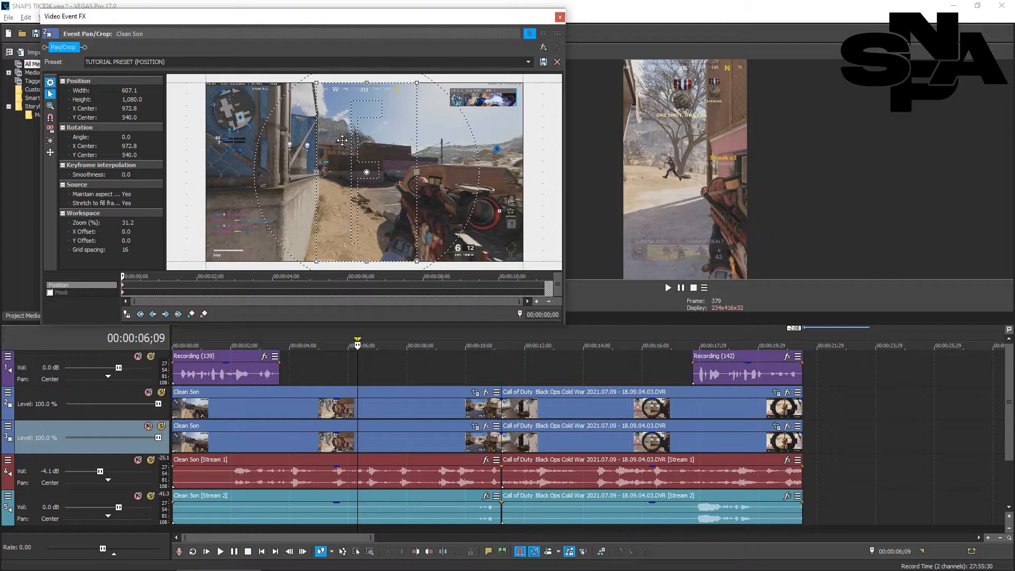
left_click(49, 293)
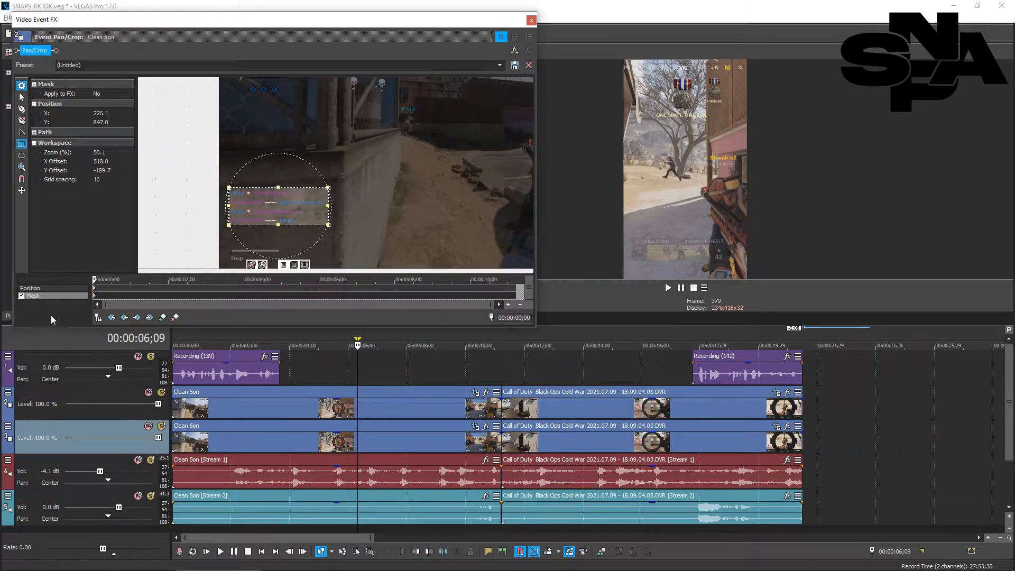
Reposition the masked kill feed near the top of the vertical frame by setting the crop center to X 228.3, Y 1,160.5
left_click(42, 289)
scroll(184, 259, "down", 5)
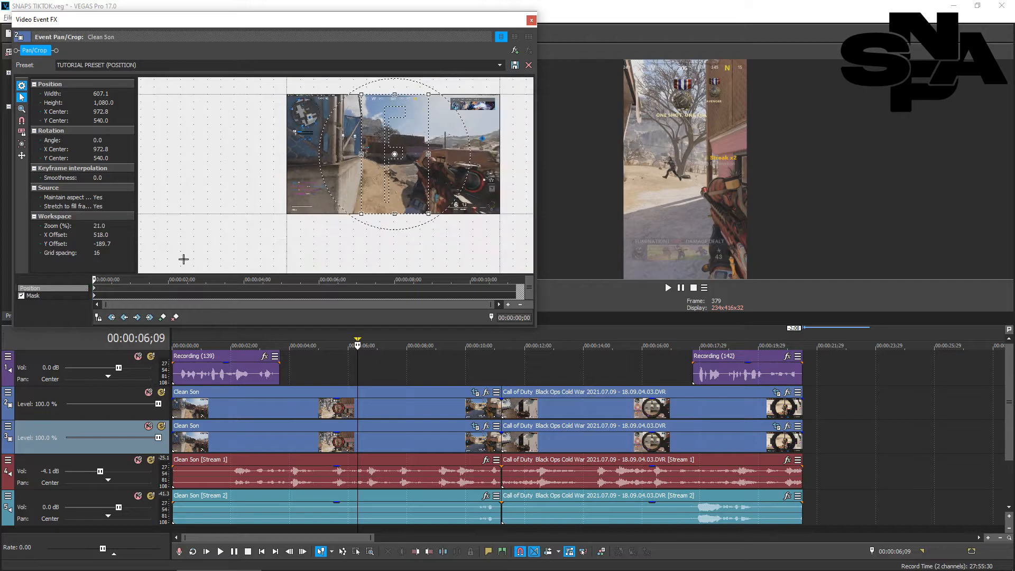
left_click_drag(210, 146, 128, 181)
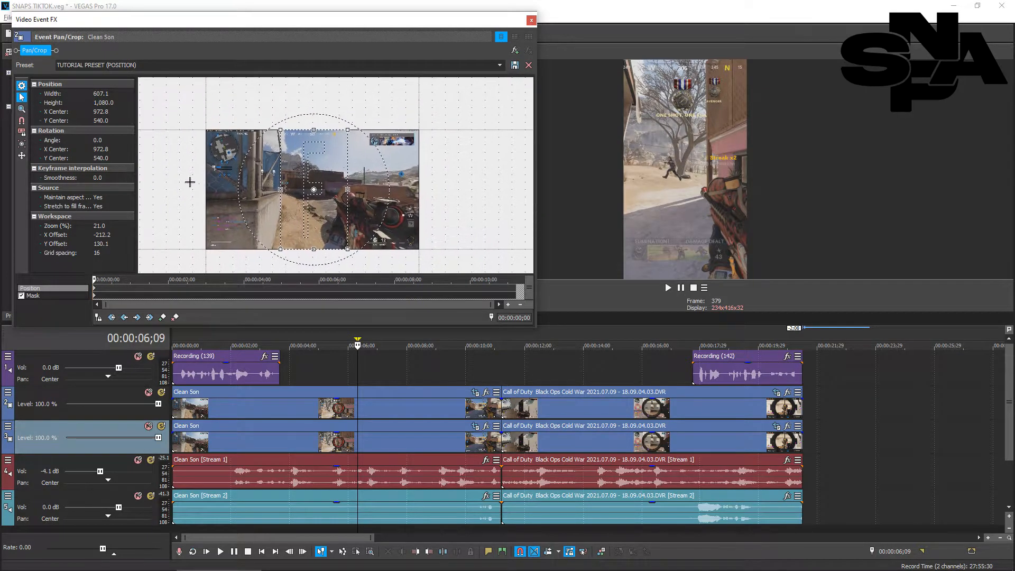
left_click_drag(328, 170, 247, 238)
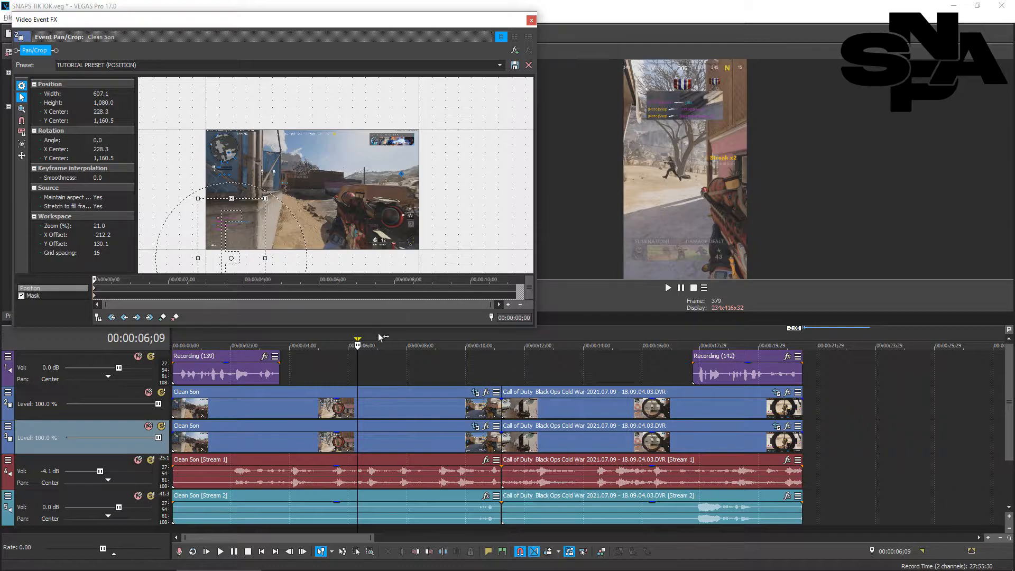
Play the Clean Son clip from about the 8-second mark to check the repositioned kill feed
left_click(426, 366)
key("space")
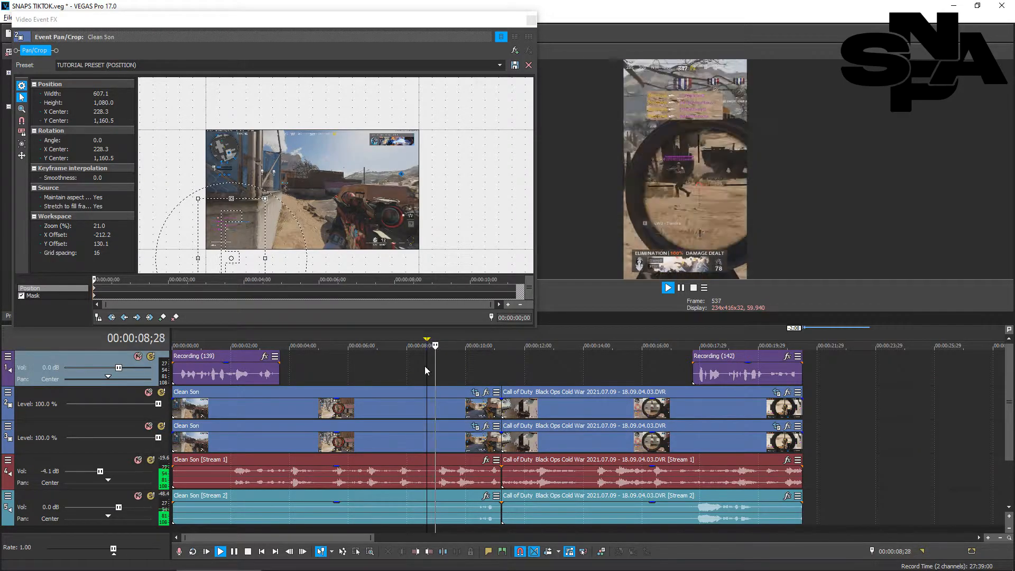
key("space")
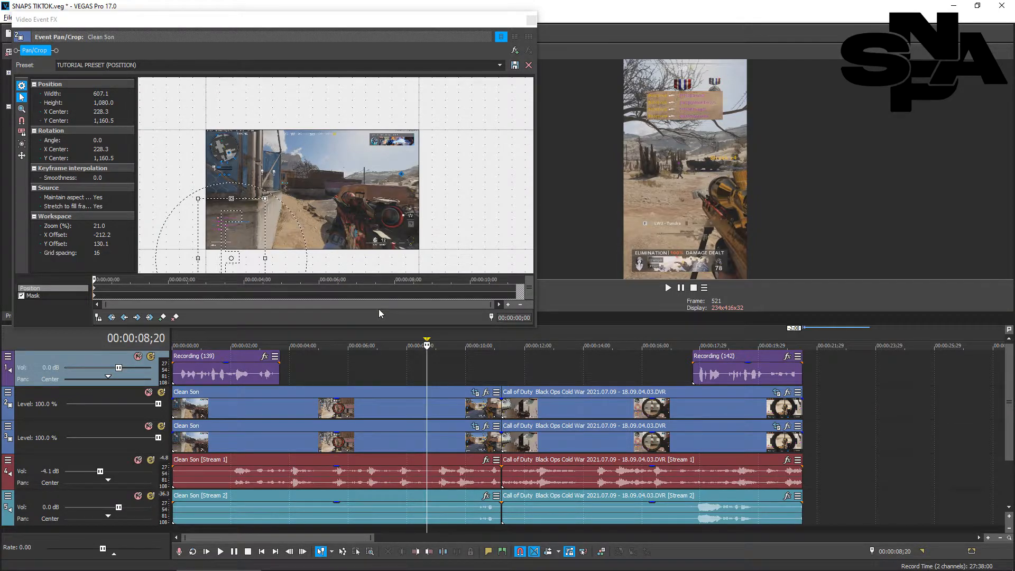
Save the kill feed mask as preset MASK PRESET FOR TUTORIAL and its crop position as MASK POSITION FOR TUTORIAL
left_click(26, 296)
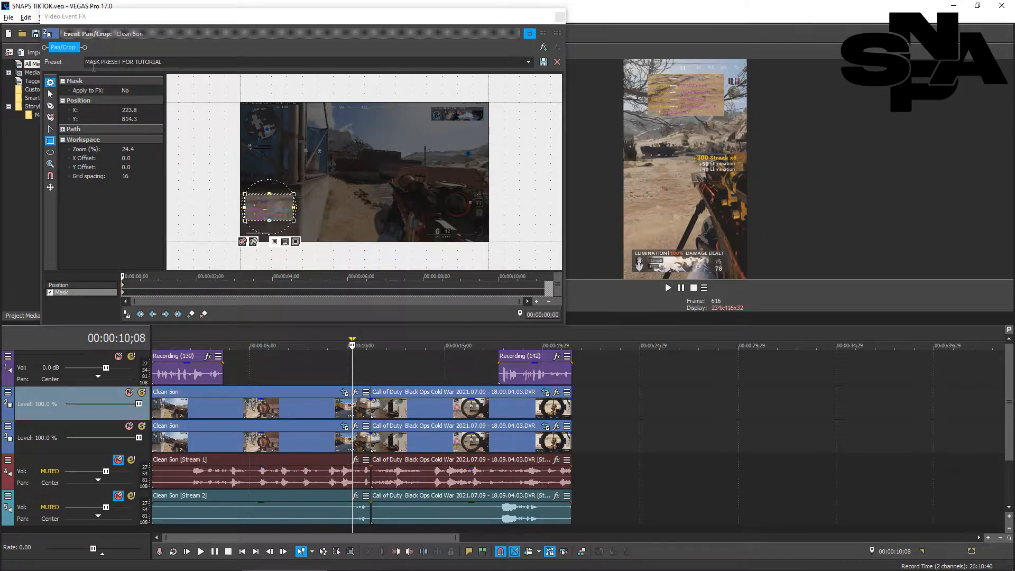
left_click(71, 285)
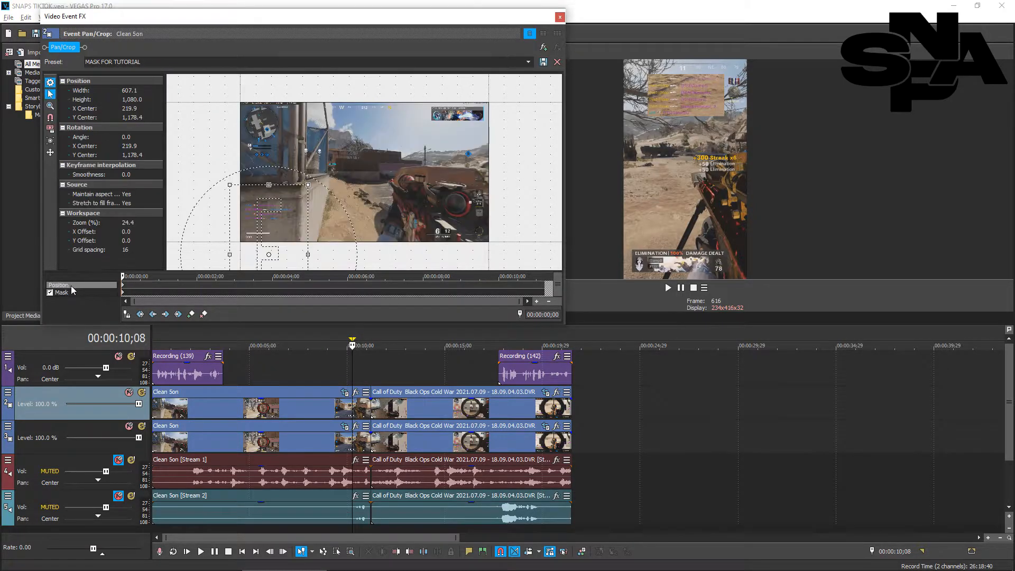
left_click(108, 64)
left_click(104, 65)
left_click(559, 17)
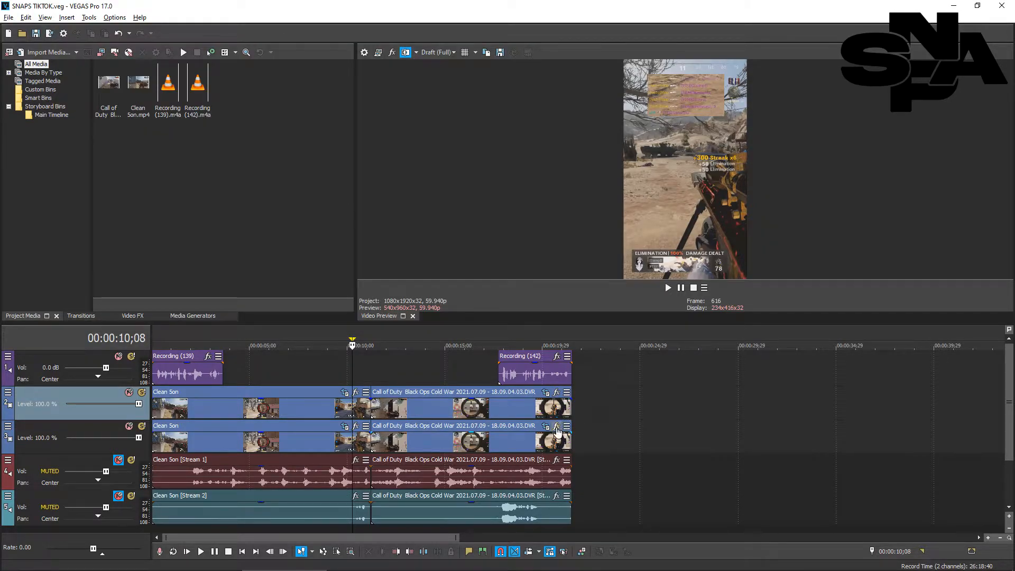
Apply the presets MASK POSITION FOR TUTORIAL and MASK PRESET FOR TUTORIAL to the upper copy of the Call of Duty clip
left_click(545, 392)
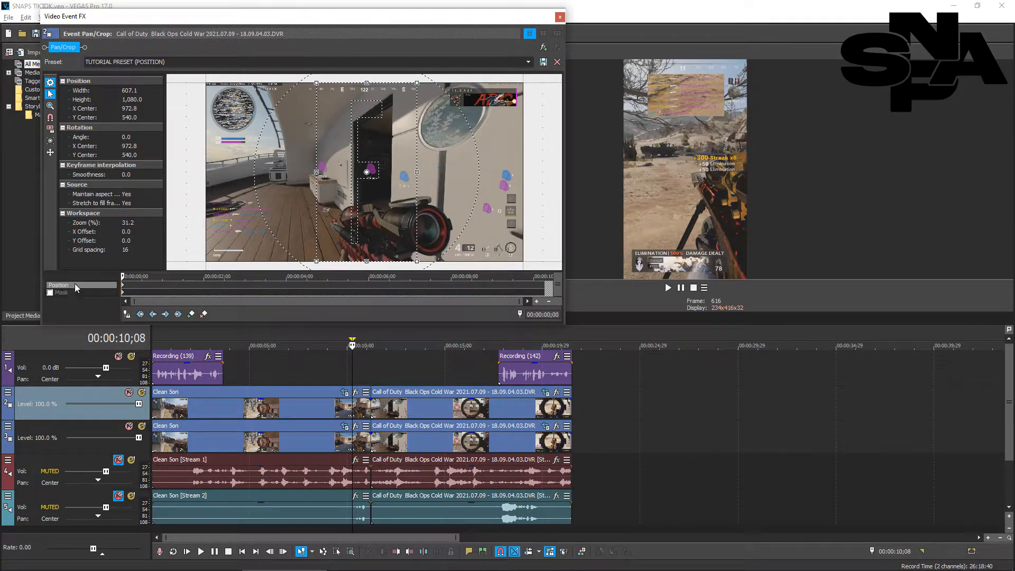
left_click(528, 62)
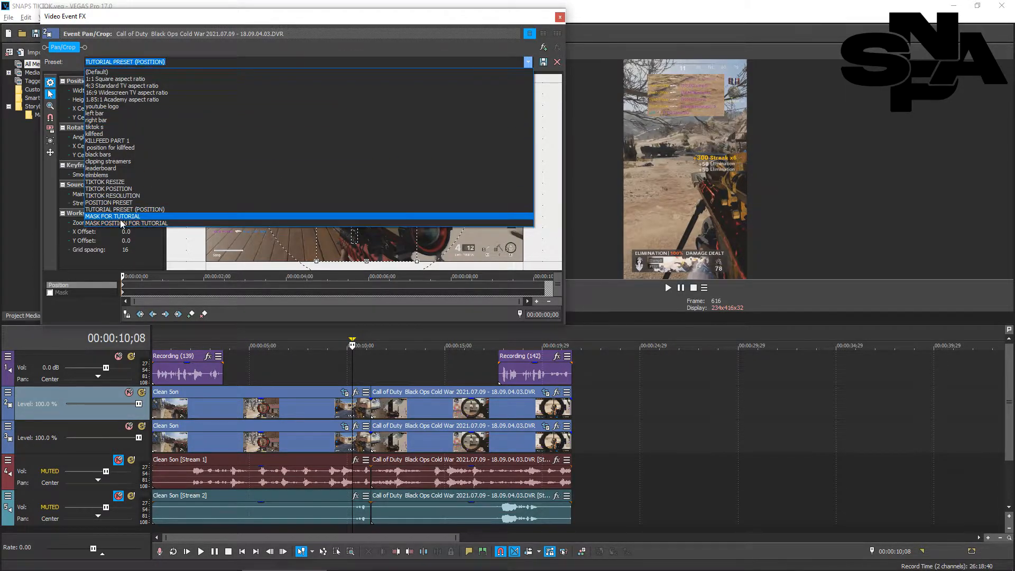
left_click(128, 223)
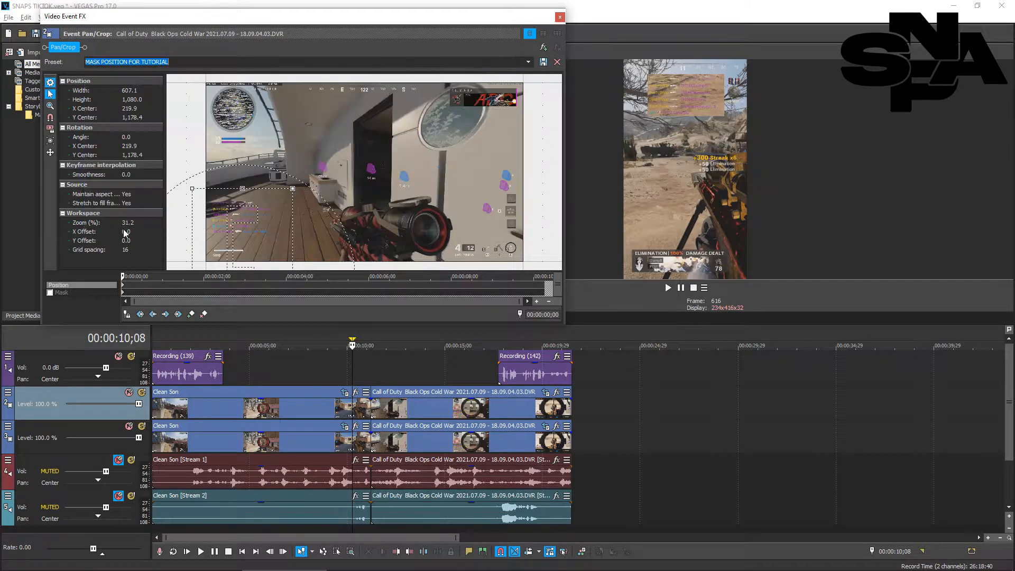
left_click(51, 293)
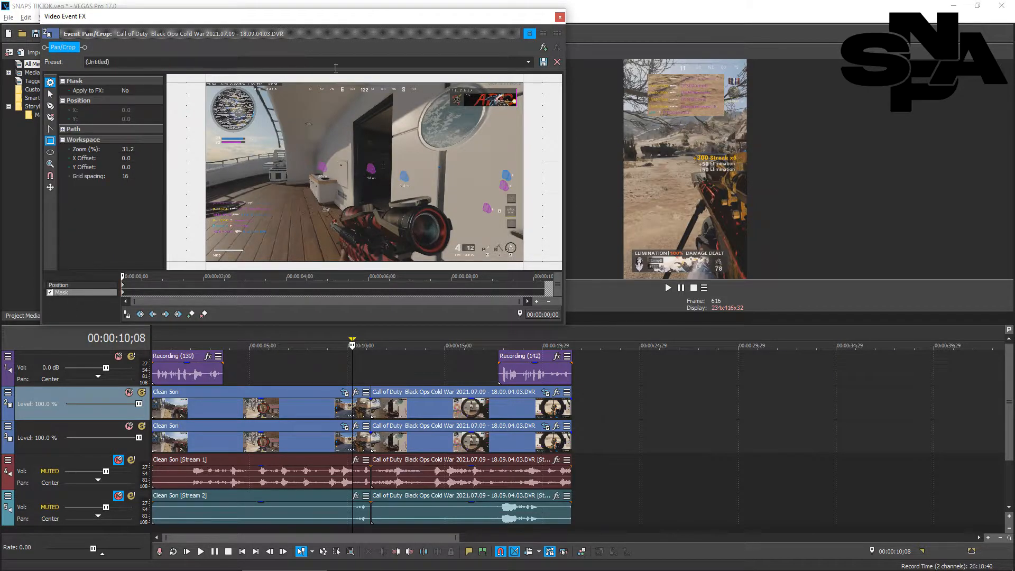
left_click(528, 62)
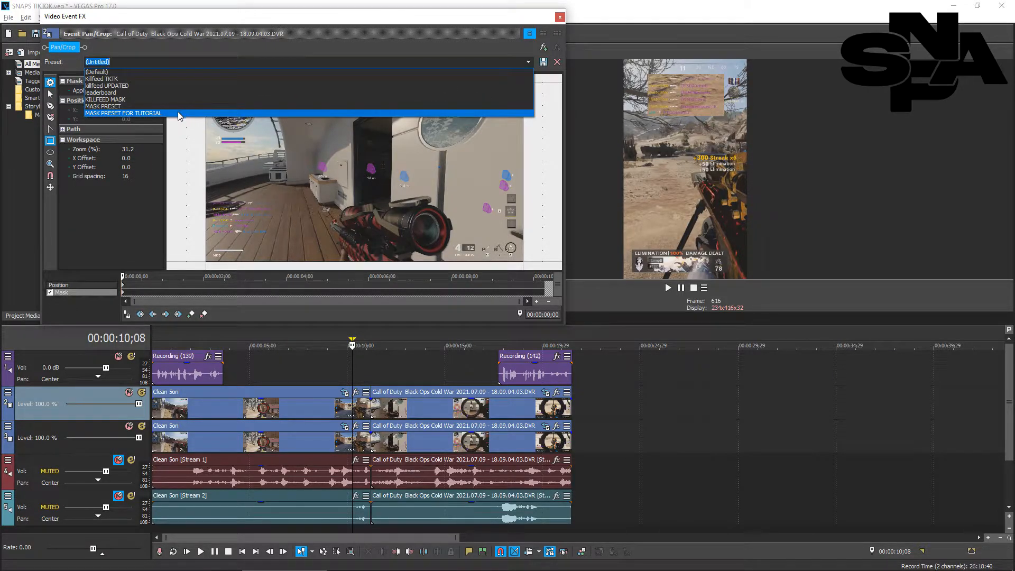
left_click(127, 114)
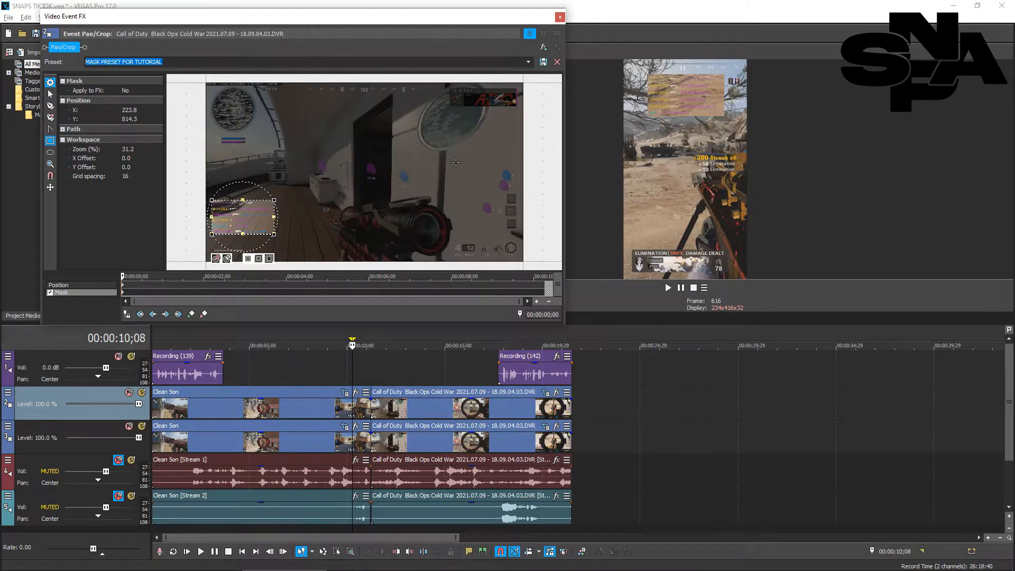
left_click(560, 18)
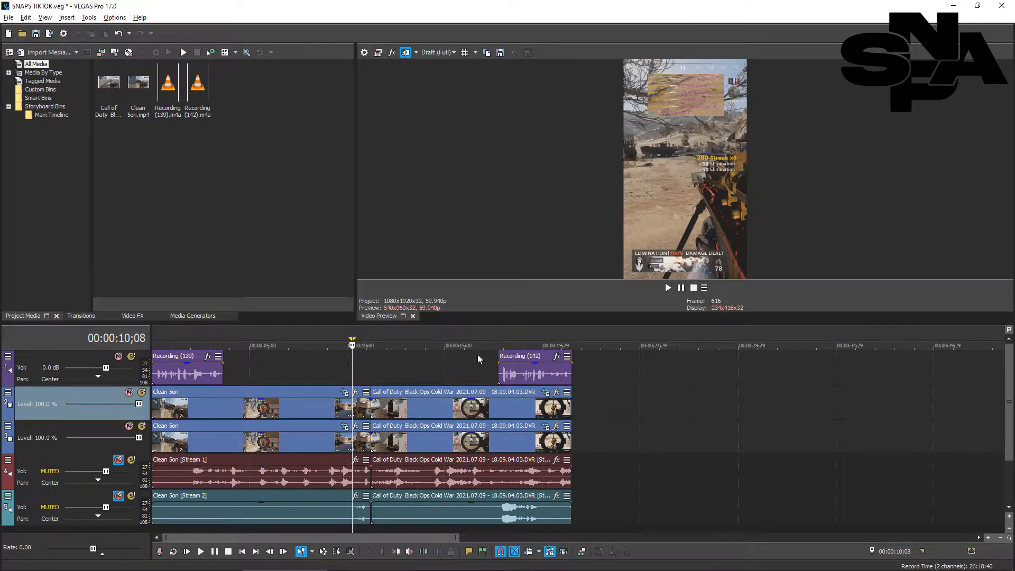
Scrub between the Clean Son and Call of Duty clips to check the kill feed placement in both
left_click(435, 344)
left_click(353, 344)
left_click(393, 348)
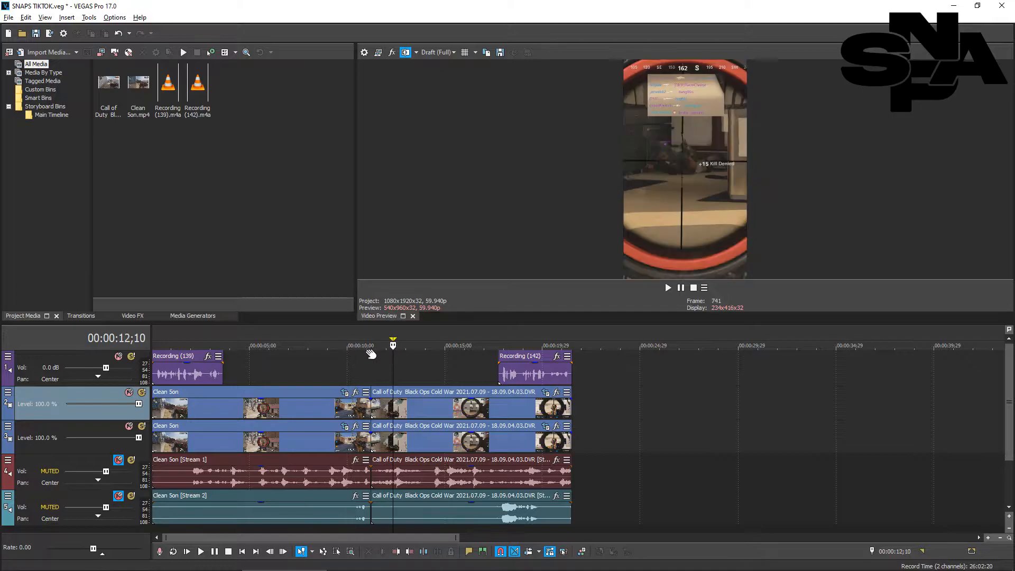
left_click(352, 349)
left_click(403, 354)
left_click(357, 357)
left_click(346, 358)
left_click(391, 355)
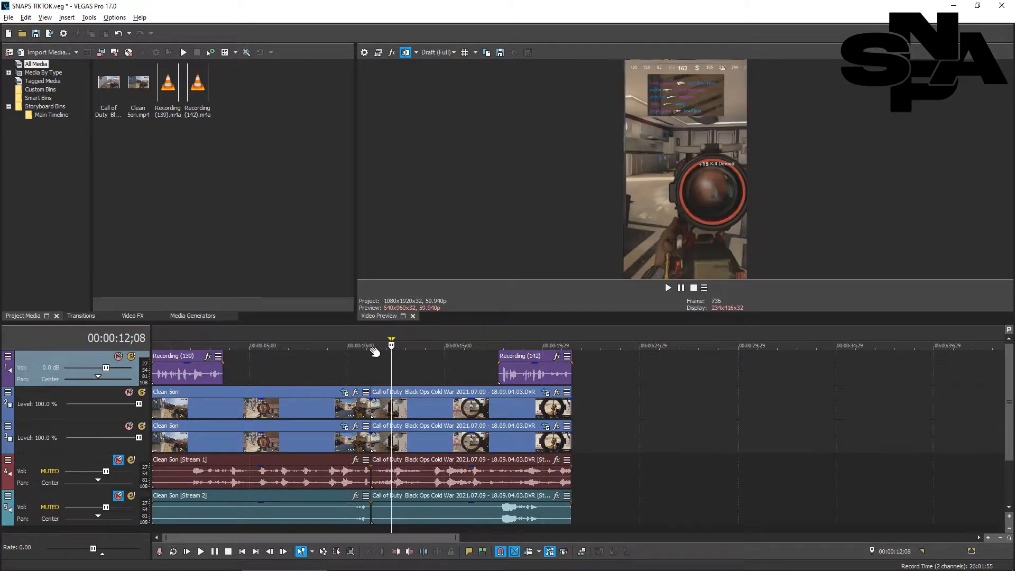
left_click(404, 352)
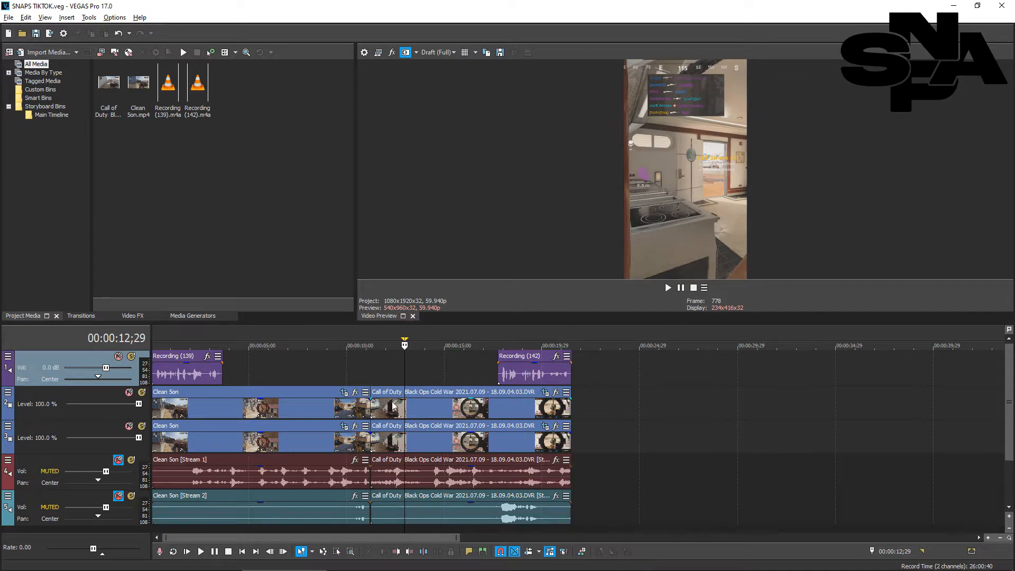
left_click(422, 367)
left_click(320, 363)
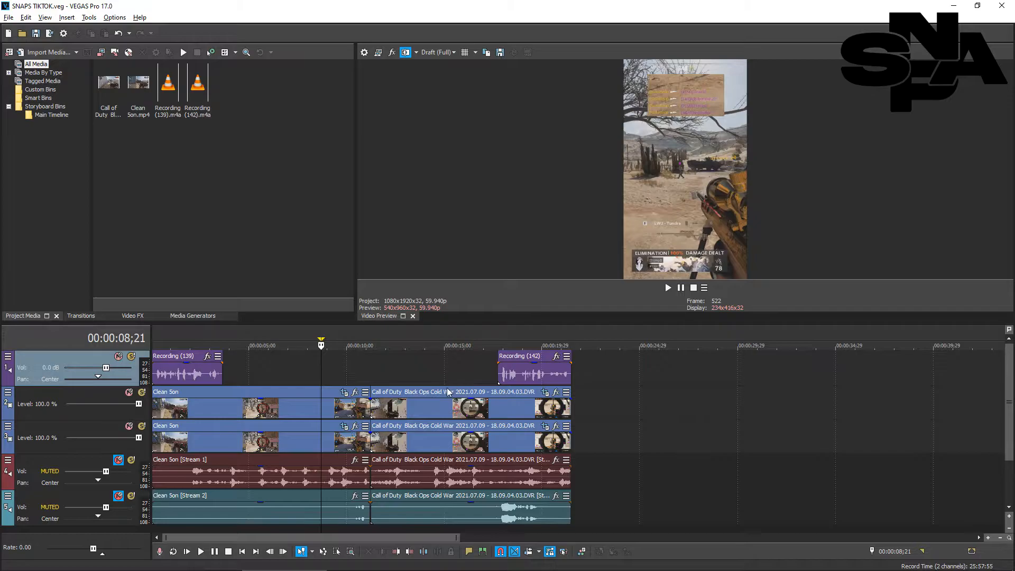
Overlap the two gameplay clips by 10 frames as a crossfade and align the end of Recording (142) with the footage
left_click(415, 401)
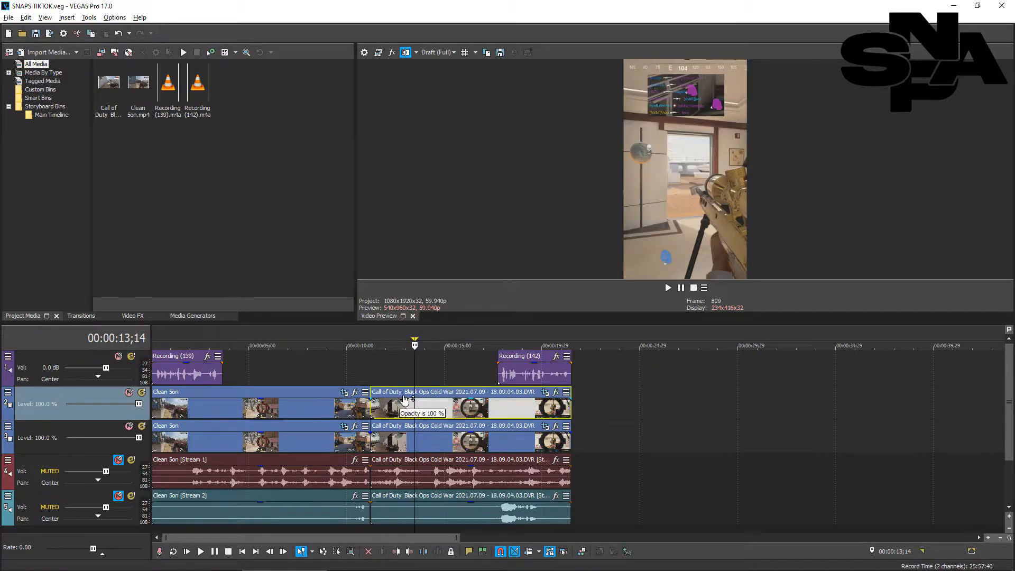
left_click_drag(406, 397, 511, 399)
scroll(399, 397, "up", 3)
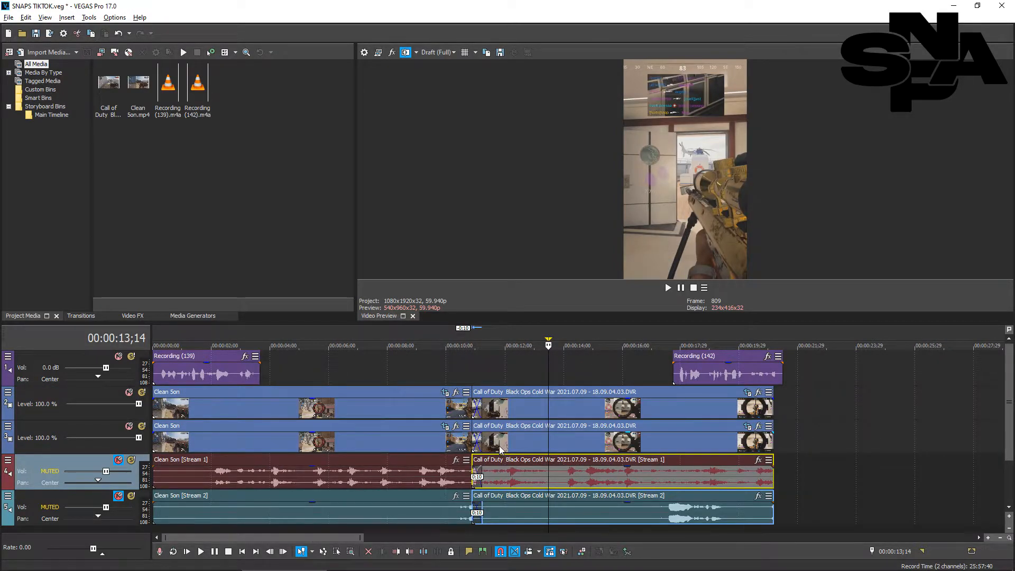
left_click_drag(680, 366, 684, 358)
left_click(458, 365)
key("space")
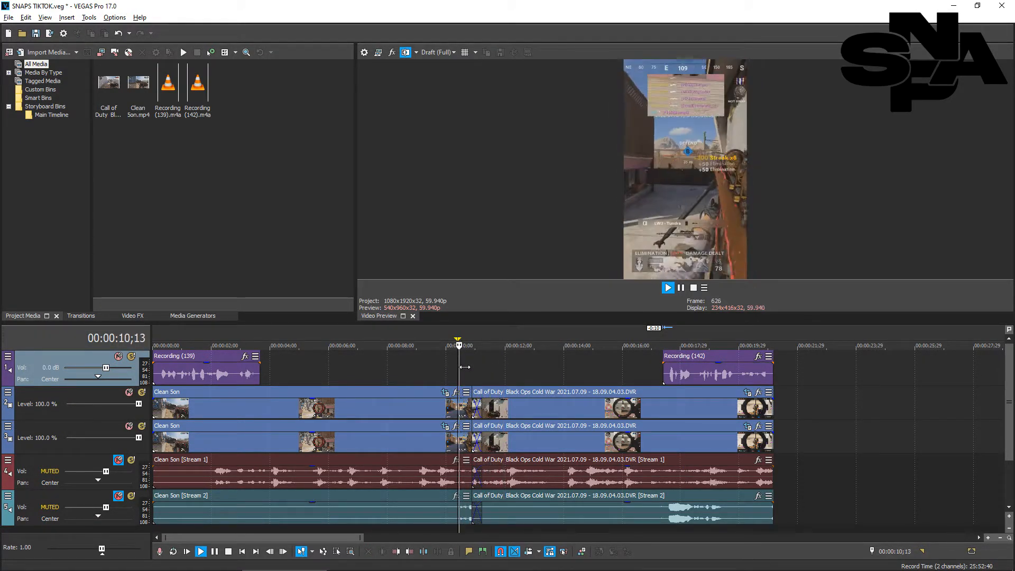
key("space")
Add a short fade-in at the start of the Clean Son video and audio events
scroll(465, 367, "down", 1)
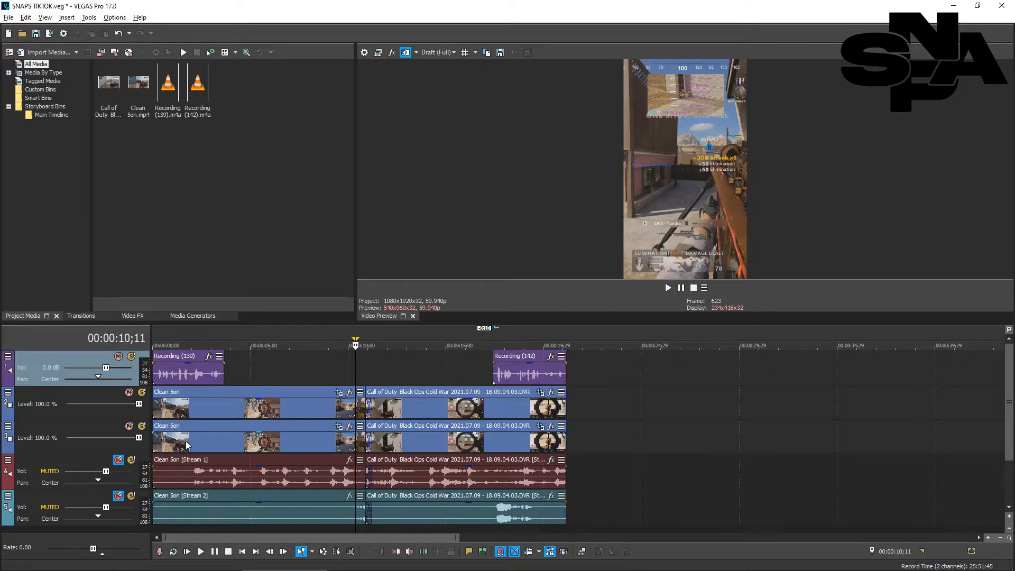
left_click(177, 506)
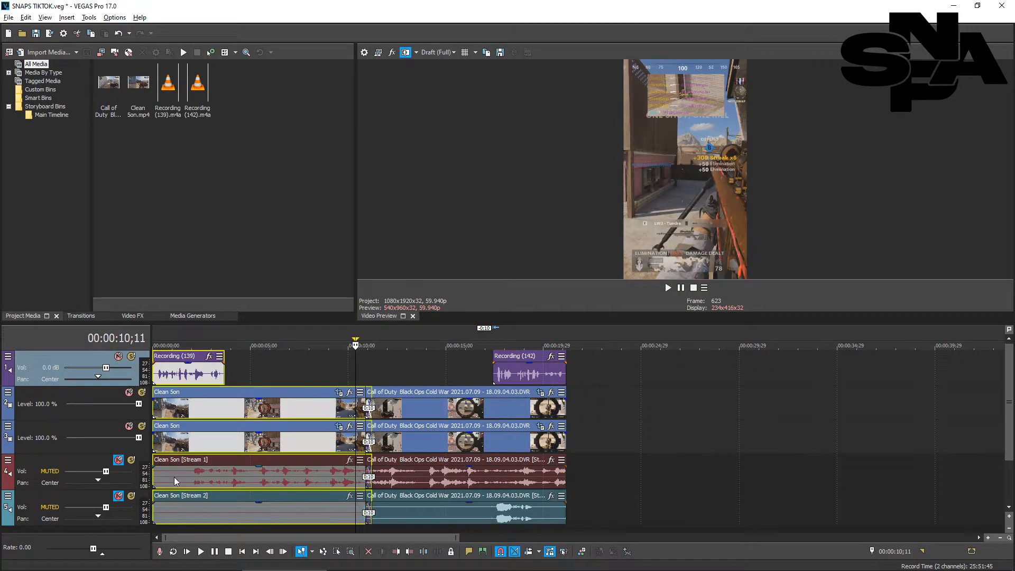
left_click_drag(158, 405, 170, 403)
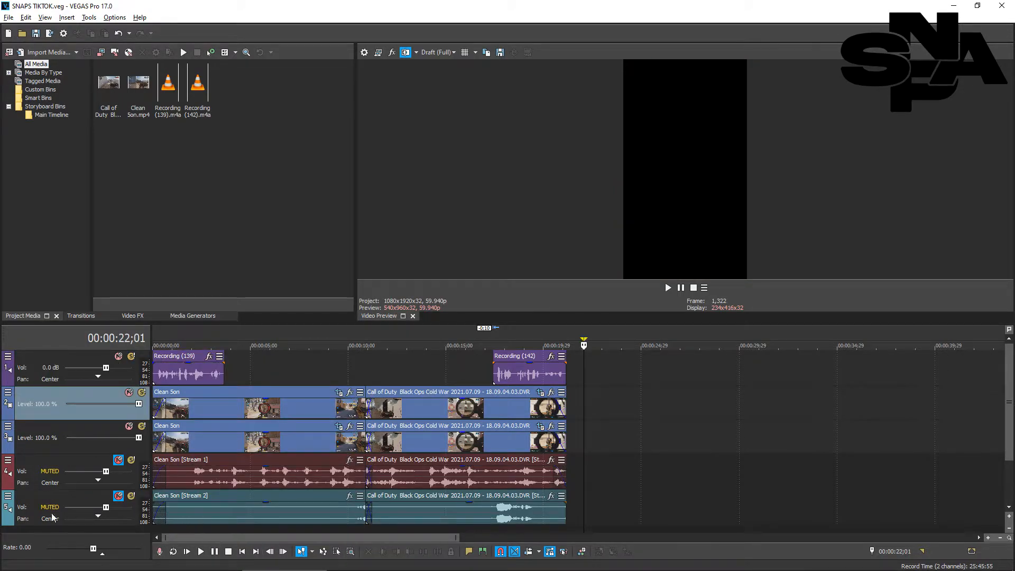
Delete the track holding the Stream 2 gameplay audio and play the video from the start
left_click(60, 501)
key("Delete")
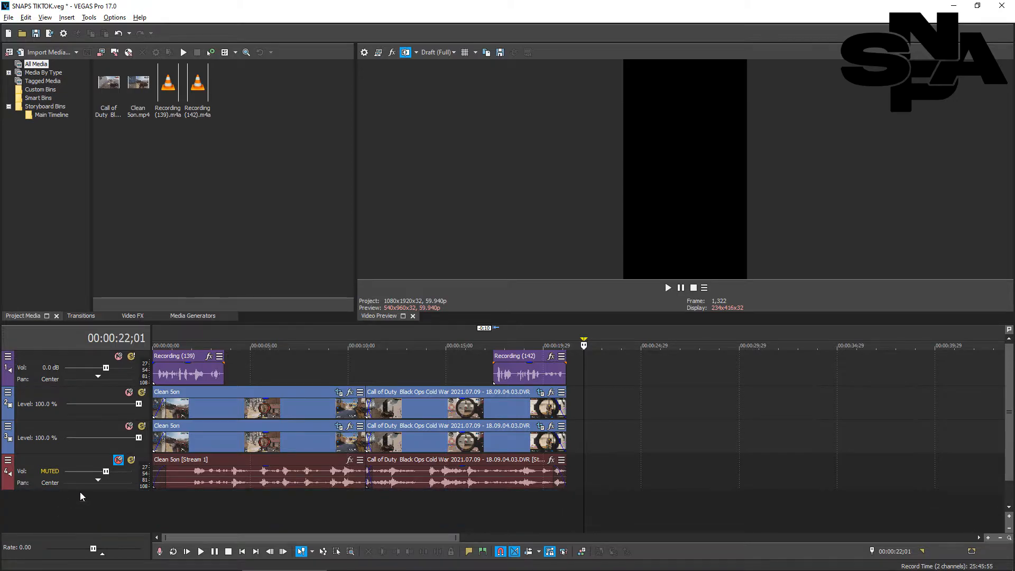
left_click(187, 499)
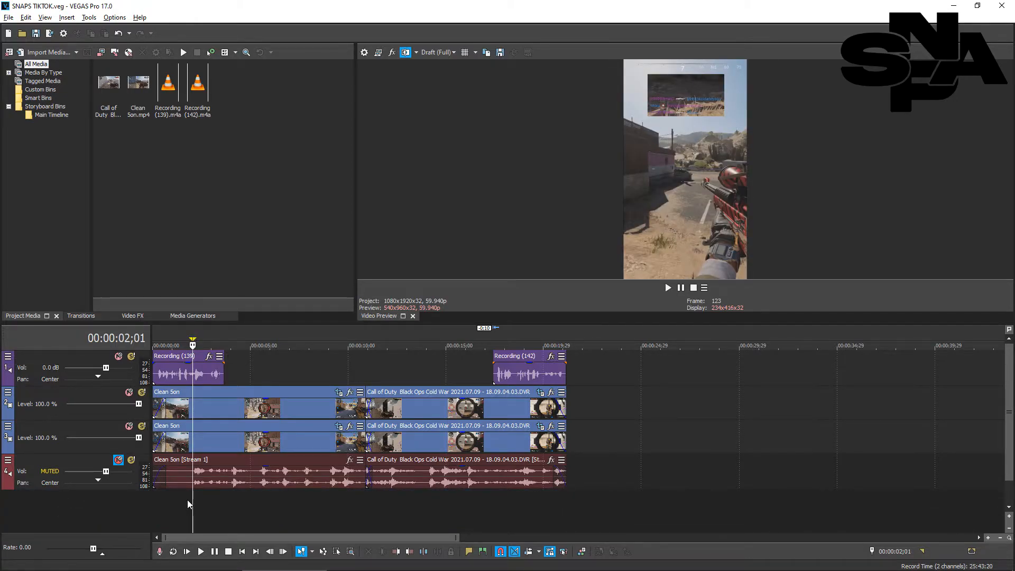
key("ctrl+Home")
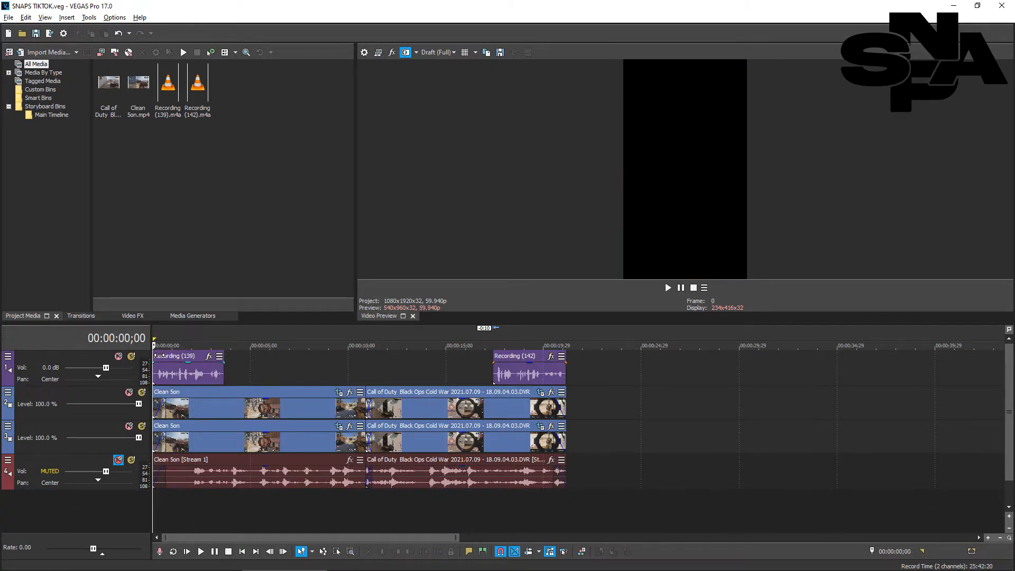
key("space")
Trim the upper Clean Son clip to start where Recording (139) ends and the upper Call of Duty clip to end where Recording (142) starts
left_click(229, 403)
left_click(224, 392)
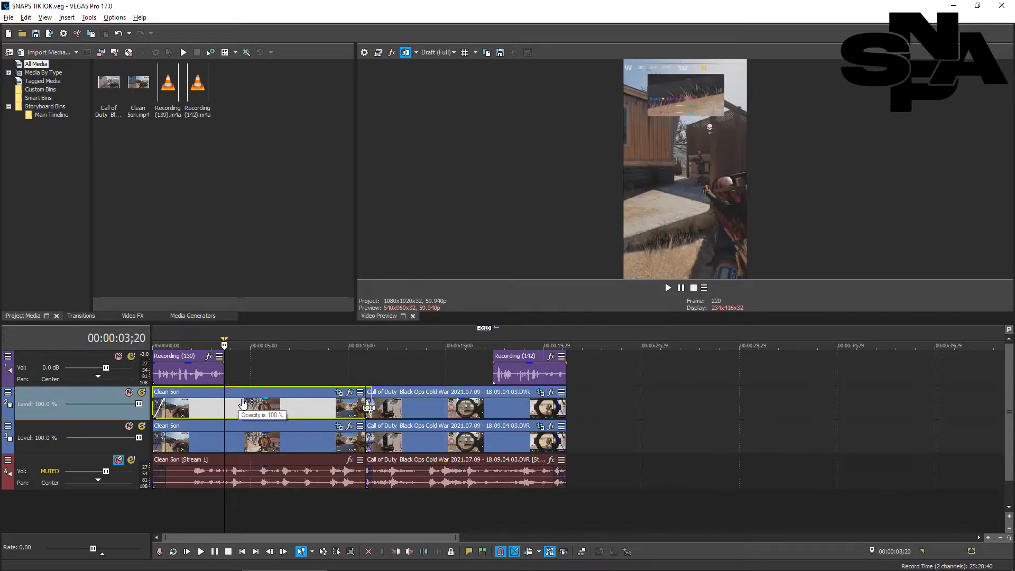
key("Left")
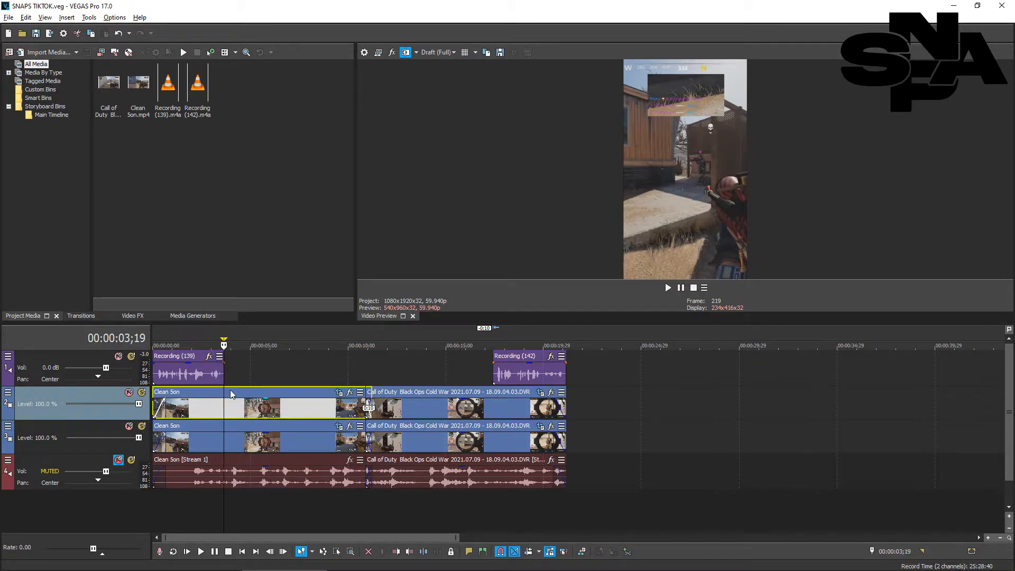
left_click_drag(157, 407, 224, 407)
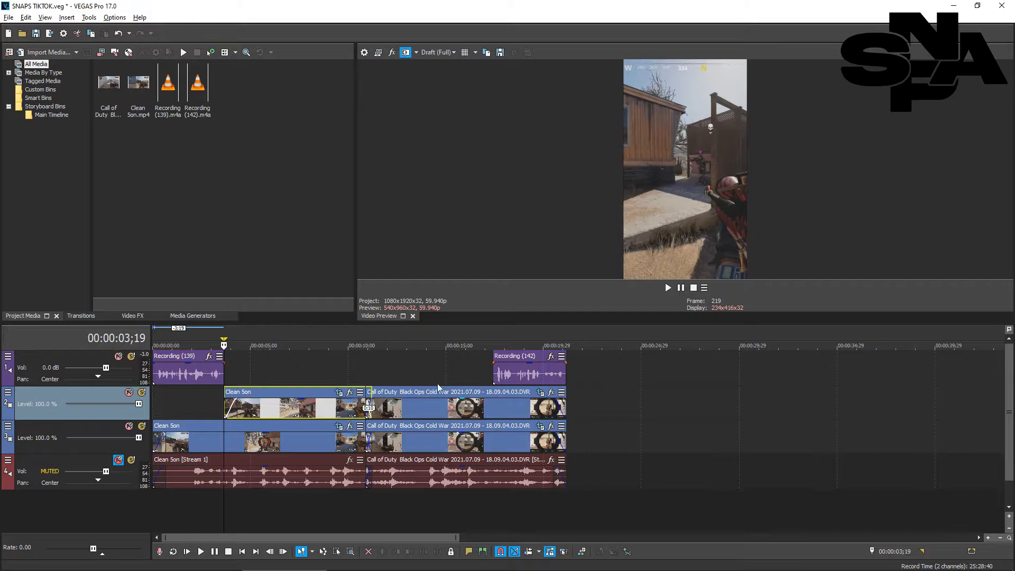
left_click(524, 404)
left_click_drag(564, 410, 492, 411)
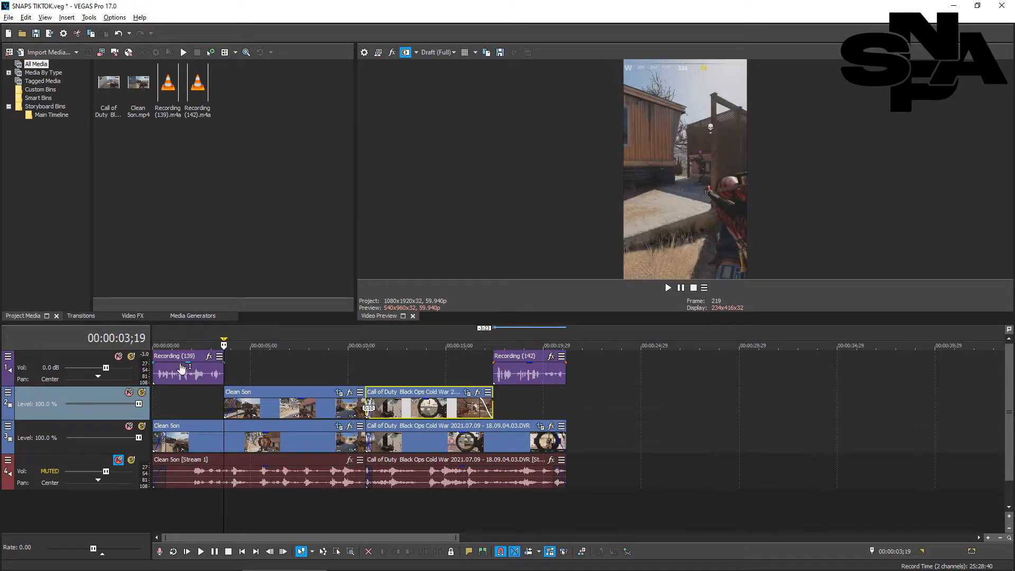
Play the section under Recording (139) and check where the kill feed overlay starts
left_click(208, 346)
left_click(189, 345)
key("space")
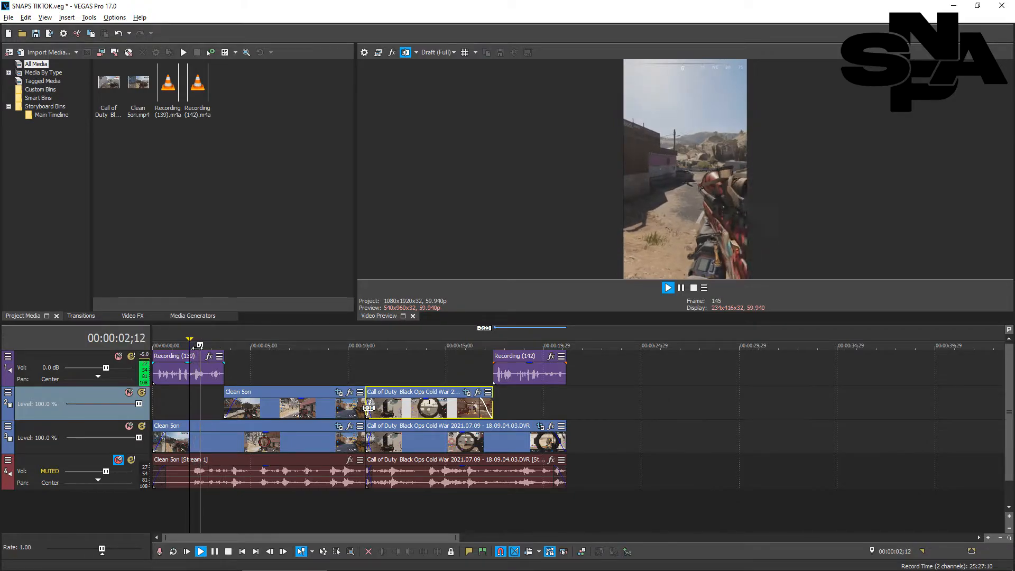
key("space")
left_click(225, 345)
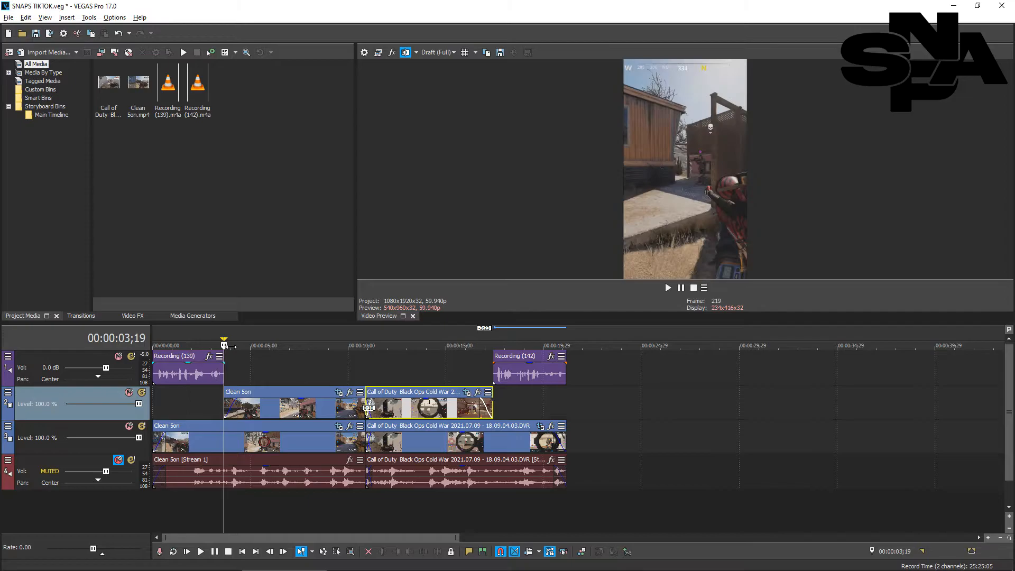
left_click(246, 373)
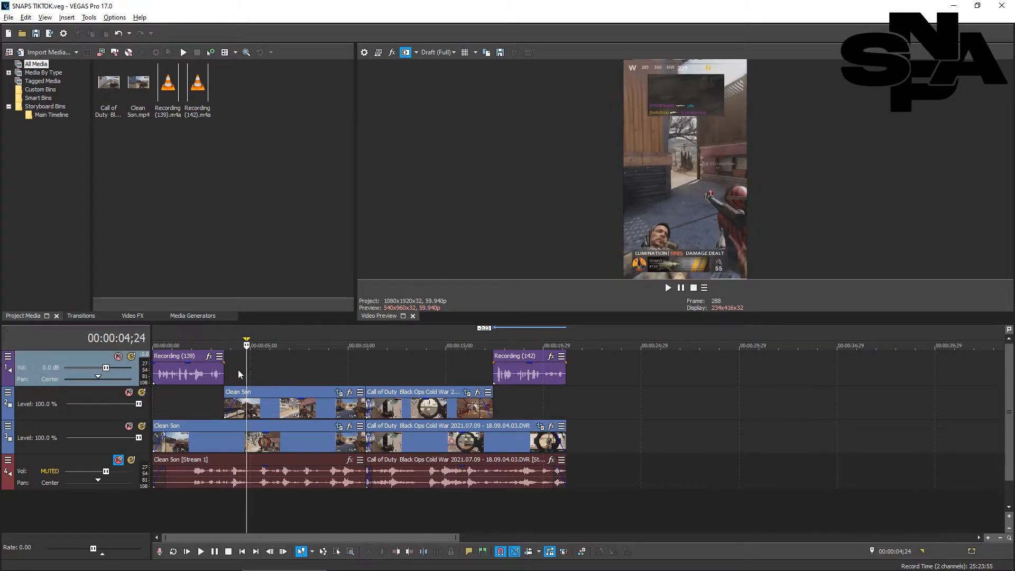
Insert an empty video track and move it above the voice recording track
left_click(94, 392)
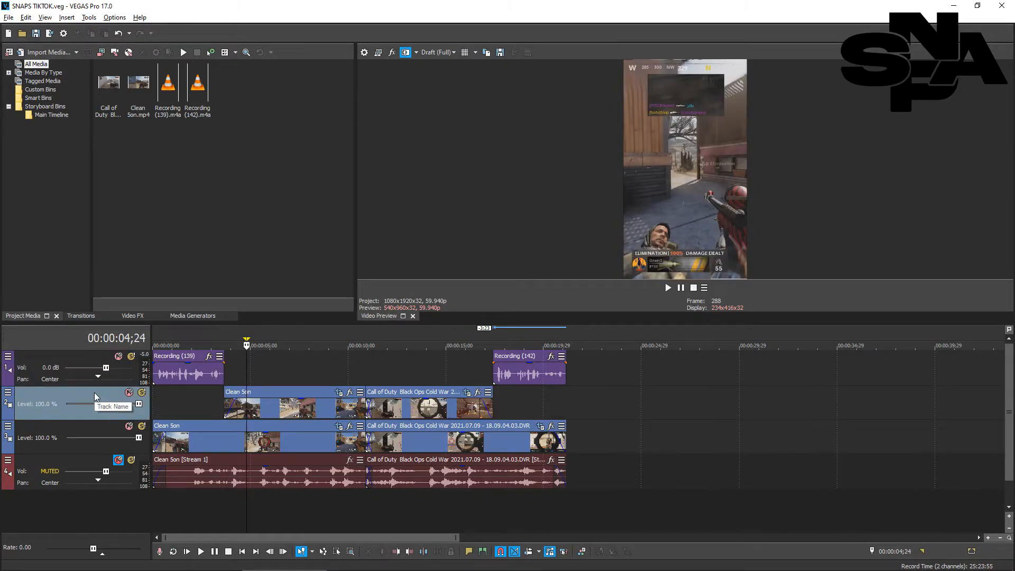
right_click(94, 392)
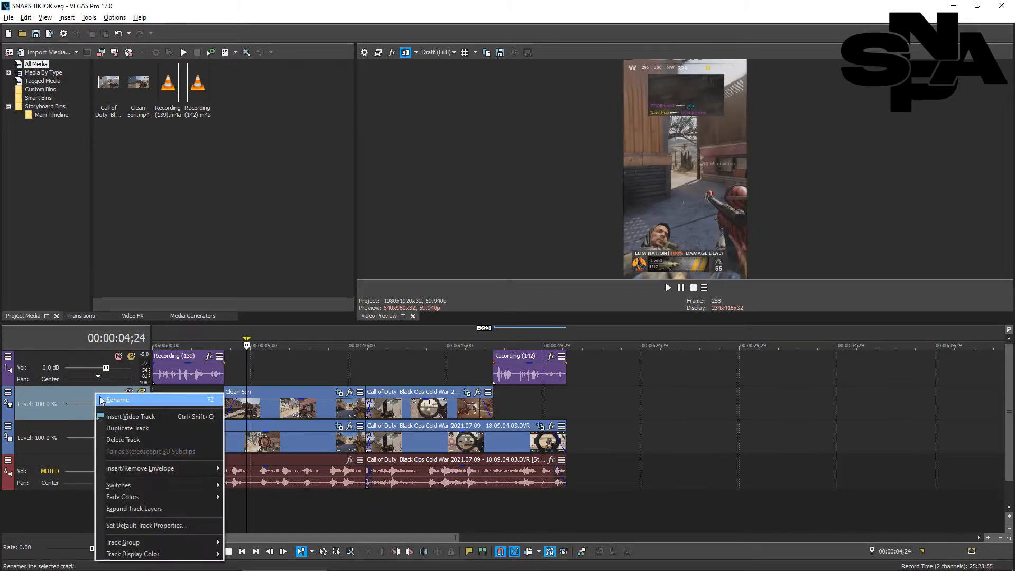
left_click(116, 426)
left_click_drag(106, 403, 104, 358)
scroll(165, 365, "up", 4)
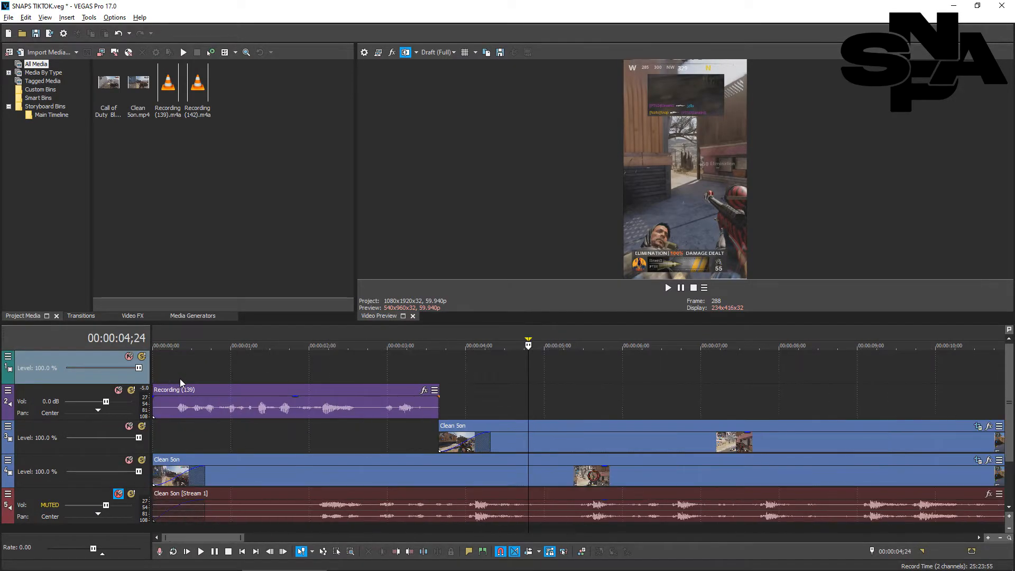
Insert a text media event near the start of the empty top track and apply the BLOACK TETA preset
scroll(181, 379, "up", 3)
scroll(236, 428, "up", 2)
scroll(236, 428, "down", 2)
left_click_drag(198, 538, 161, 535)
scroll(230, 447, "down", 3)
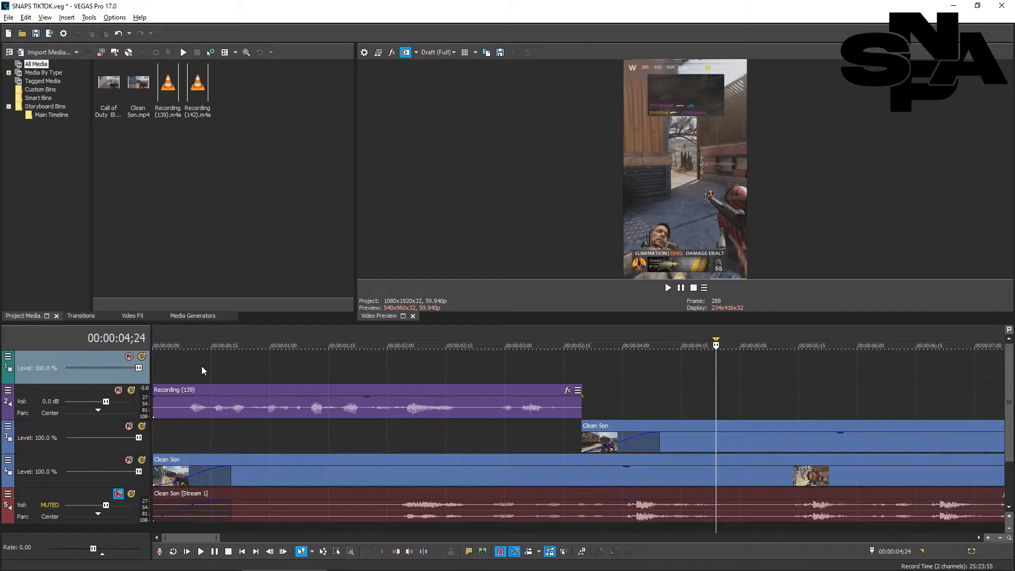
left_click(189, 359)
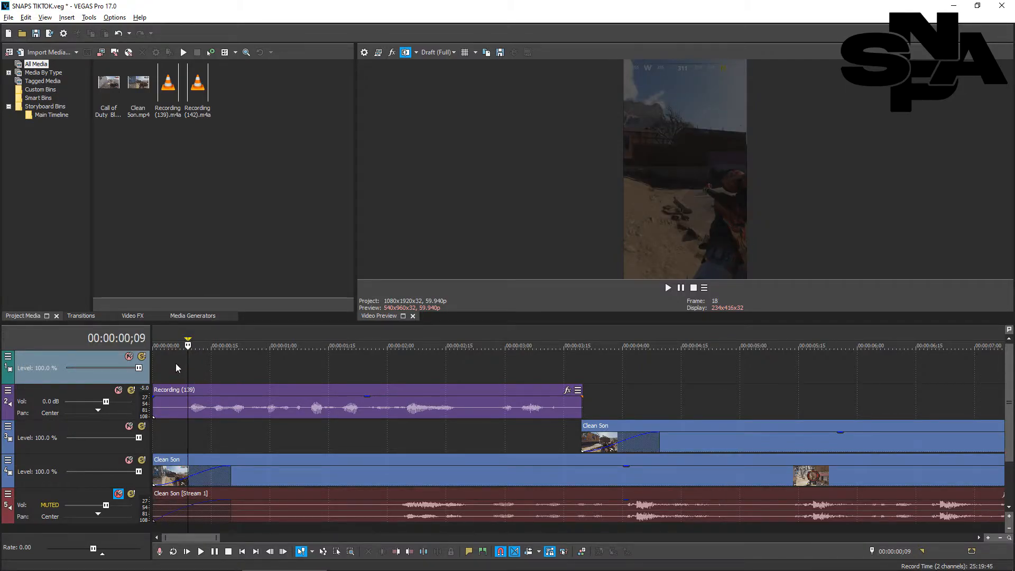
right_click(178, 361)
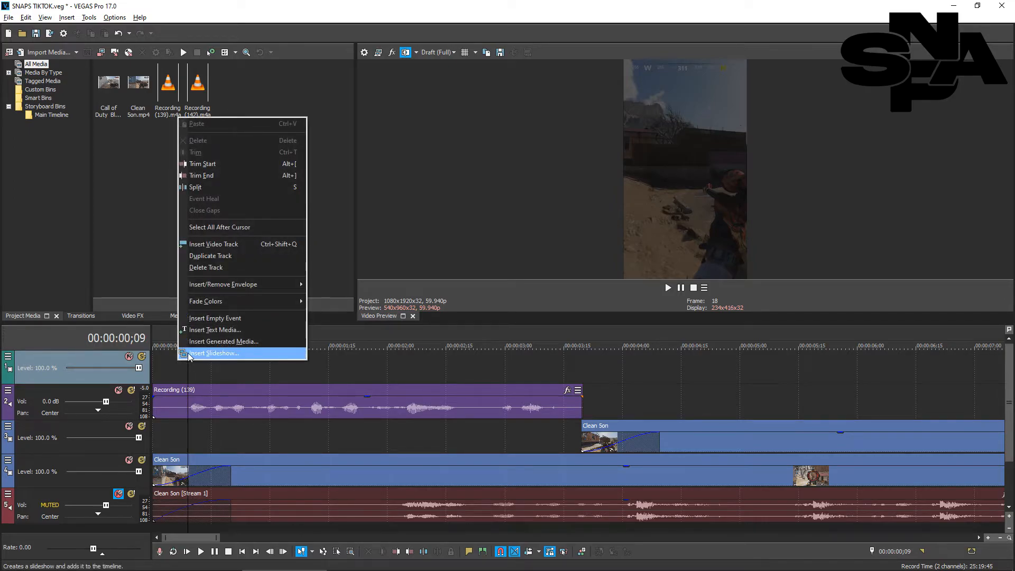
left_click(207, 331)
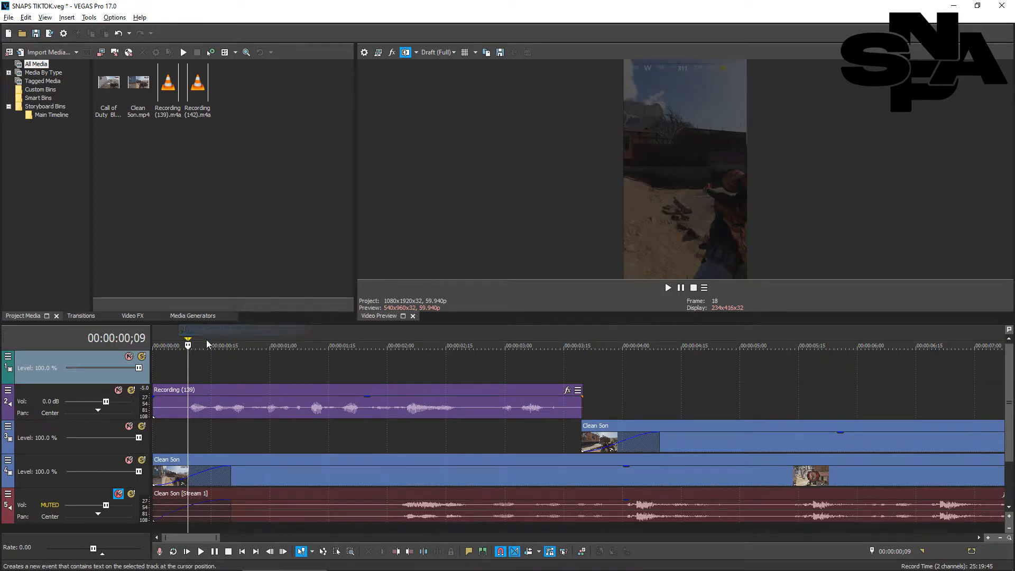
left_click(235, 84)
scroll(161, 266, "down", 3)
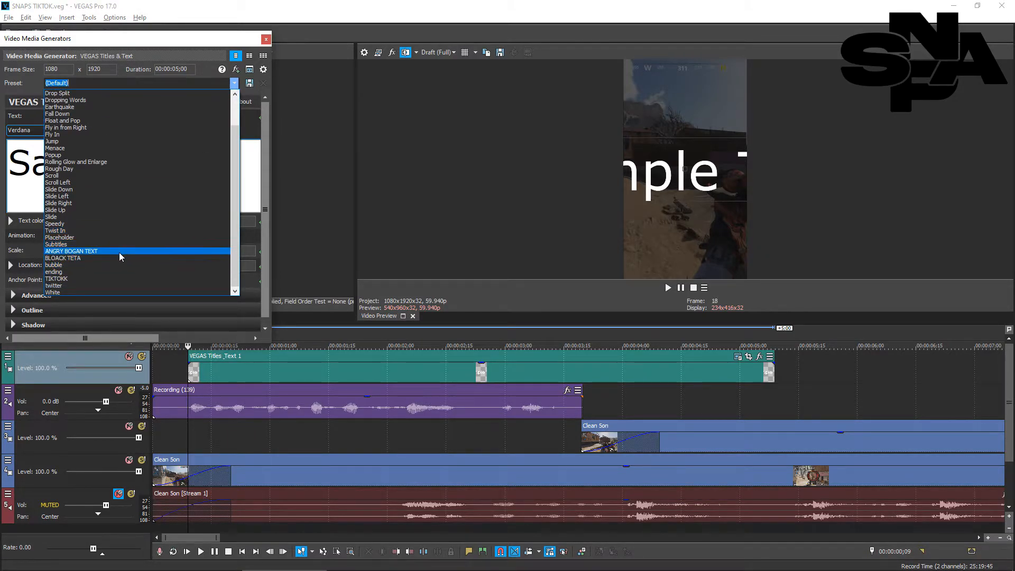
left_click(118, 256)
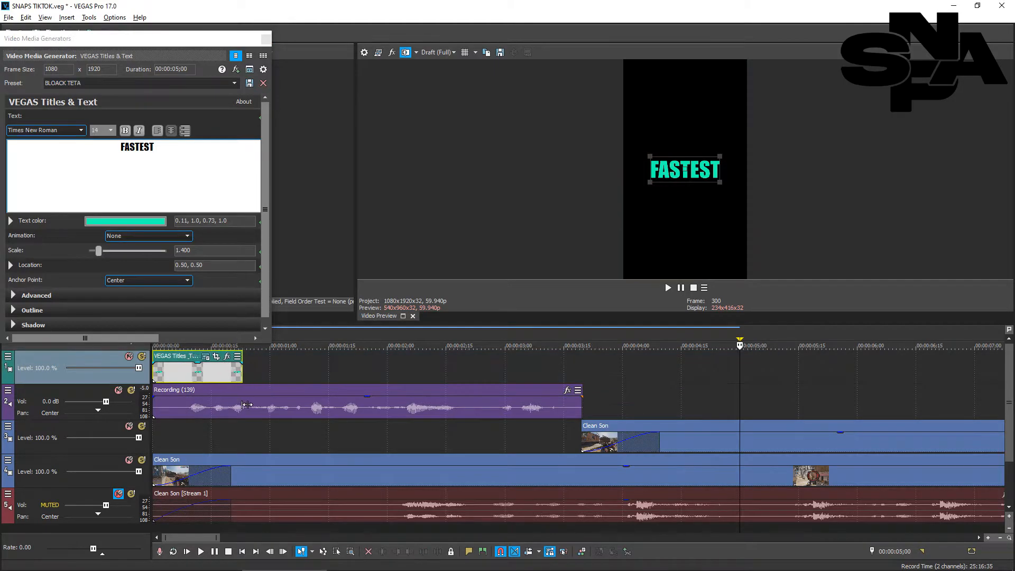
Shorten the FASTEST title event to about 14 frames and select its entire text
left_click_drag(242, 373, 207, 401)
left_click(184, 153)
key("ctrl+a")
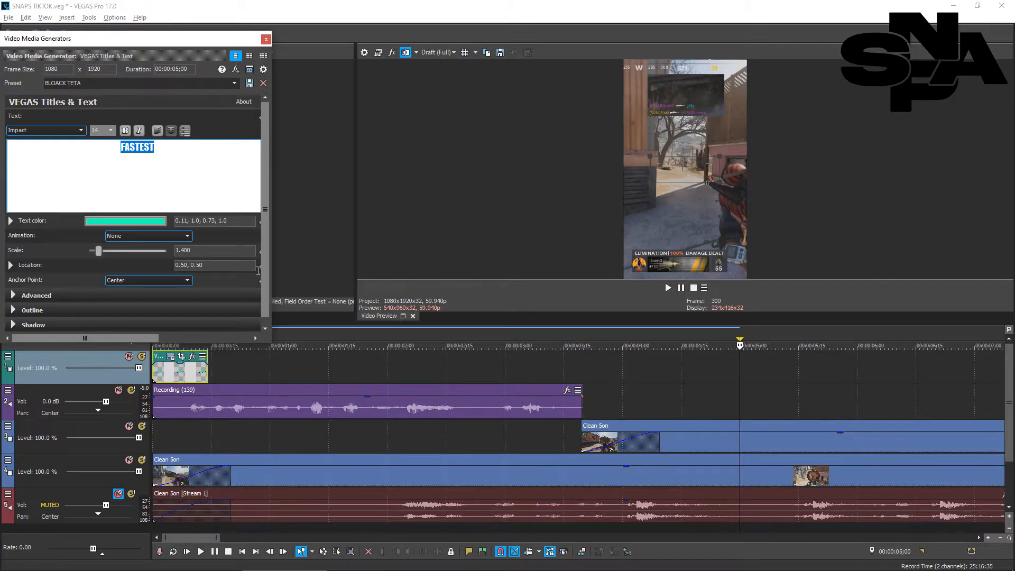
Paste three independent copies of the title after the first one and spread them out above Recording (139)
left_click(178, 371)
left_click(240, 374)
key("ctrl+v")
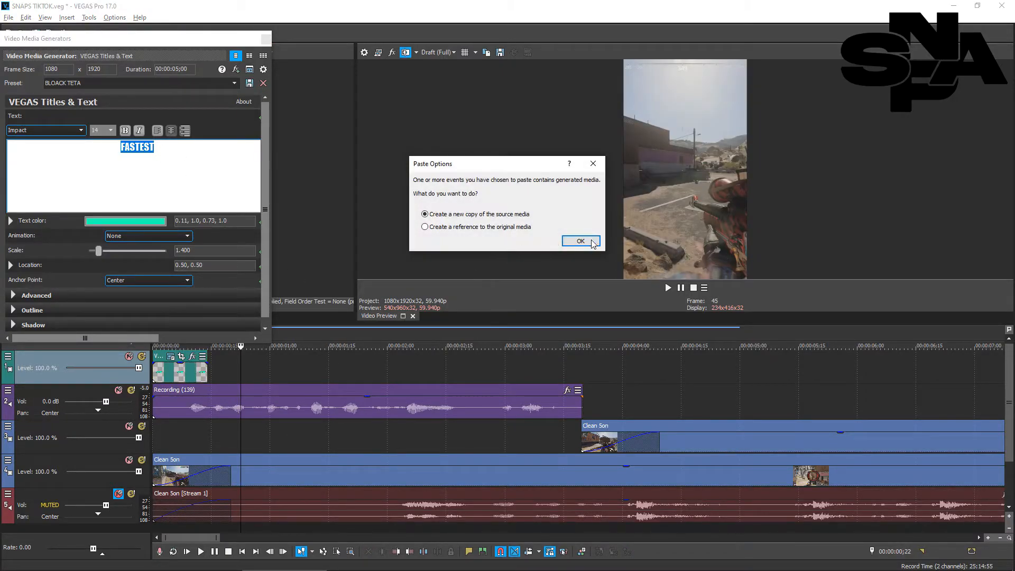
left_click(580, 241)
key("ctrl+v")
left_click(580, 241)
key("ctrl+v")
left_click(580, 241)
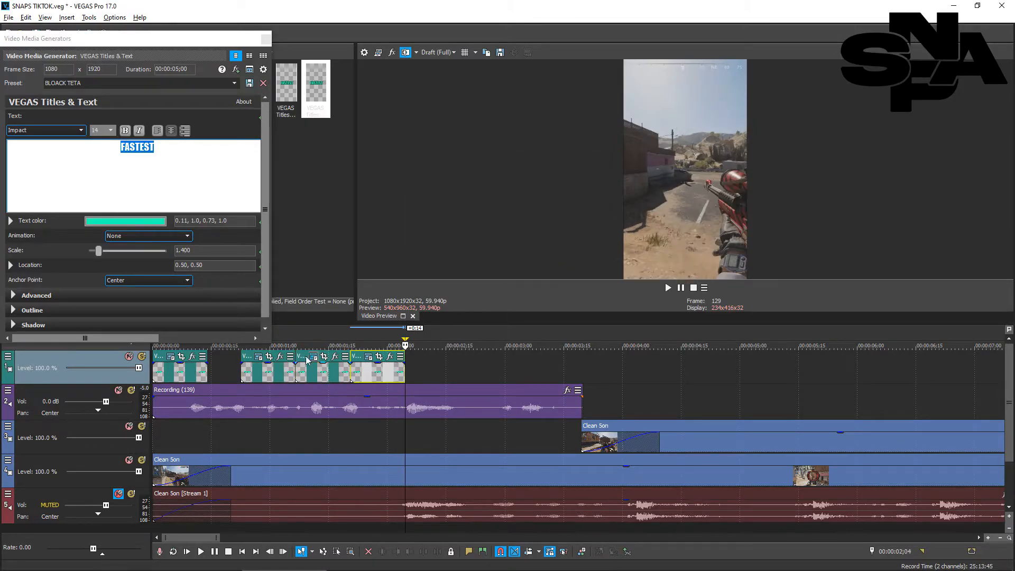
left_click_drag(368, 360, 456, 359)
left_click_drag(305, 361, 359, 364)
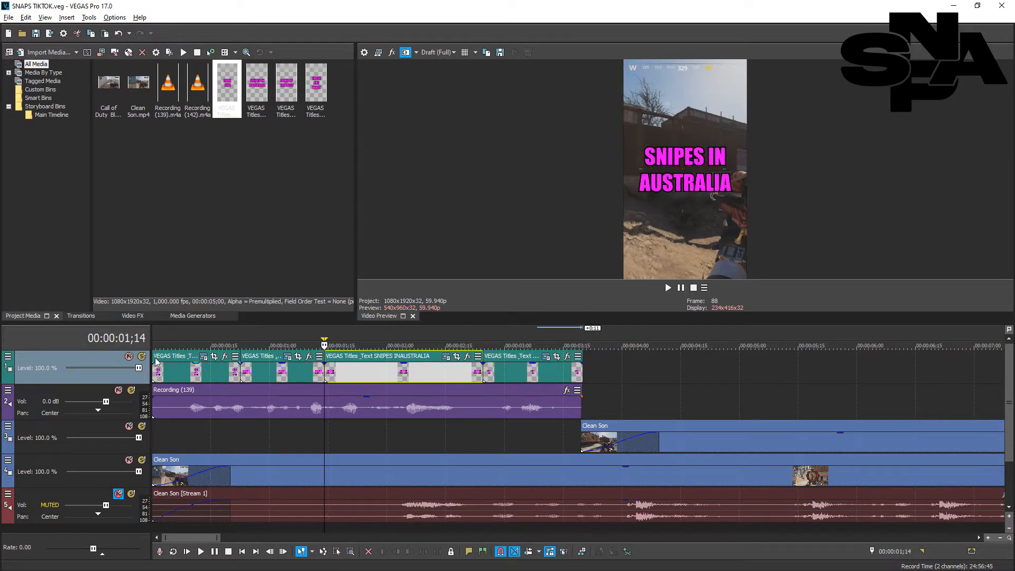
Play the titles over Recording (139) from the start to check their timing against the voice
left_click(158, 349)
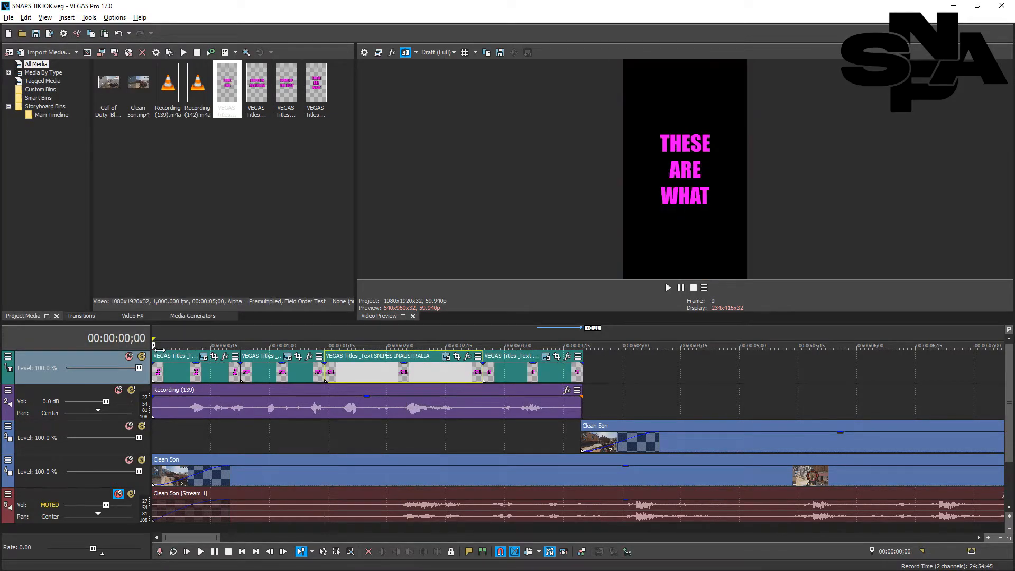
key("space")
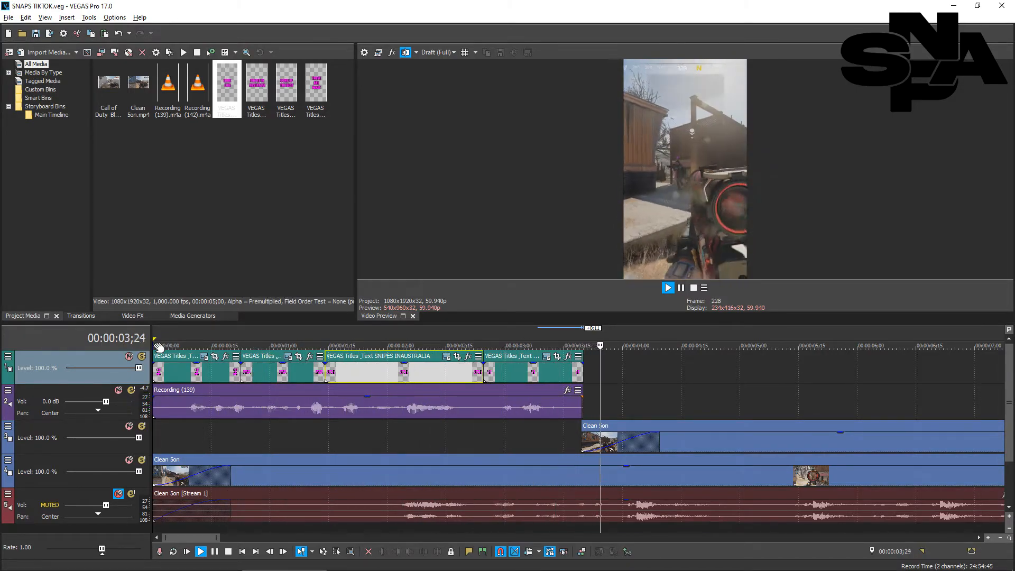
key("space")
Examine the text color and outline settings of the THESE ARE WHAT title
left_click(204, 356)
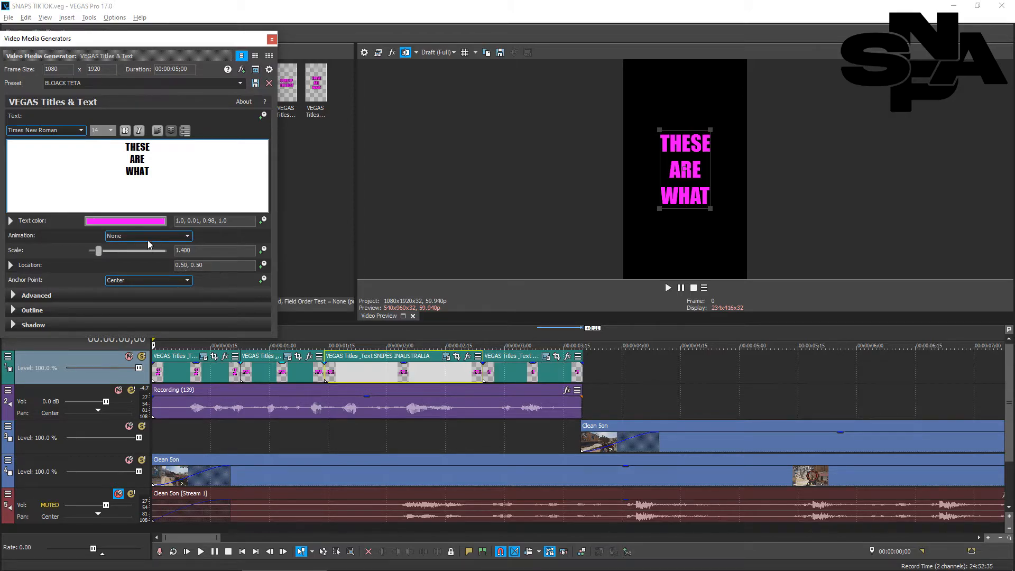
left_click(129, 222)
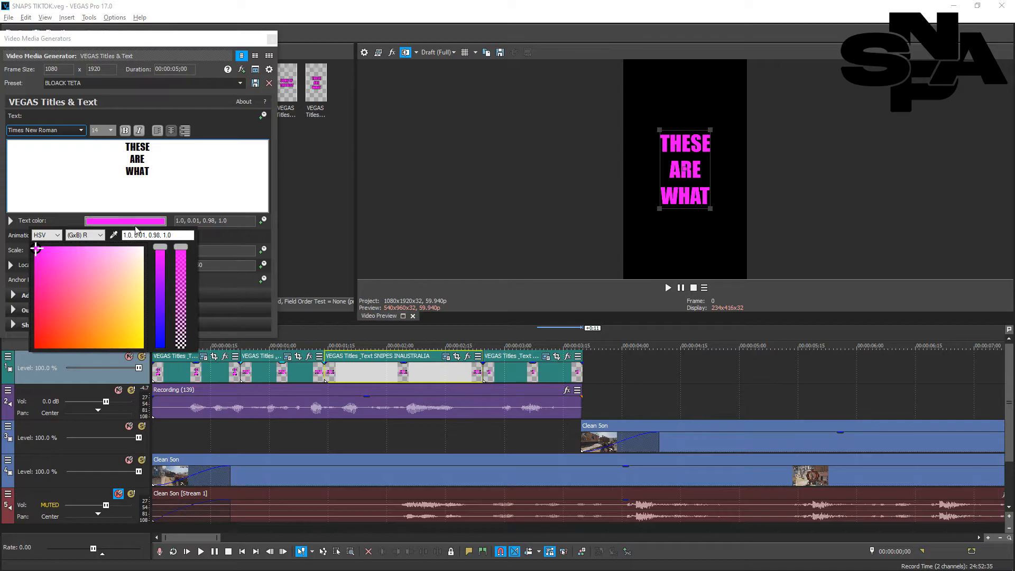
left_click(126, 221)
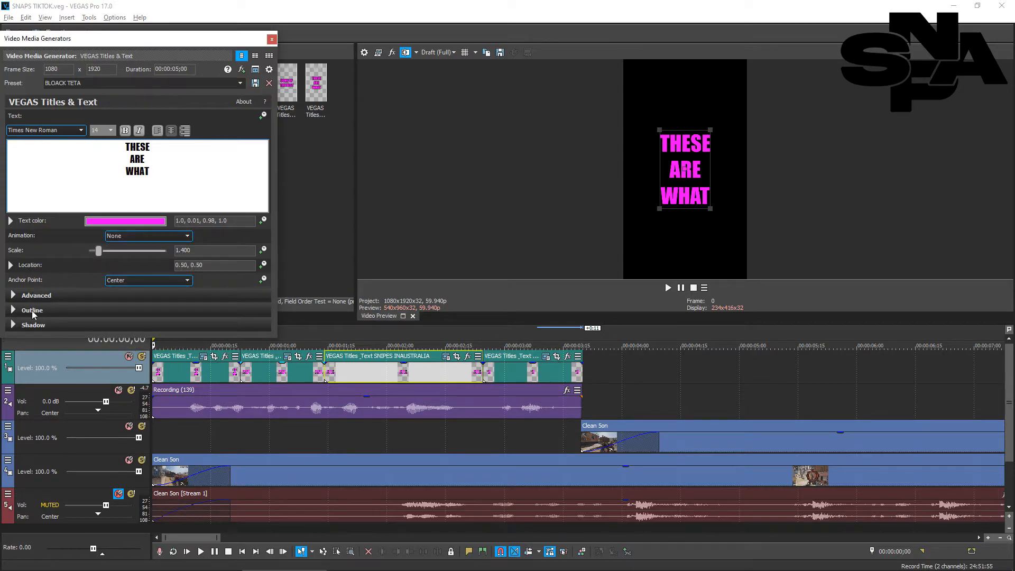
left_click(271, 41)
Paste title events on the top track at the start of Recording (142) and play them back
left_click_drag(211, 537, 306, 528)
left_click(351, 362)
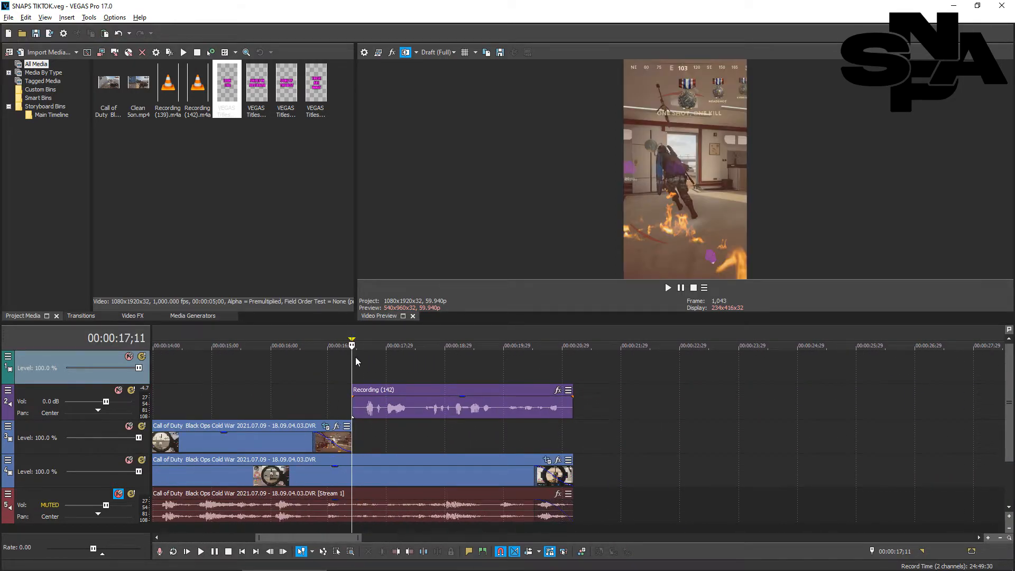
scroll(355, 356, "down", 4)
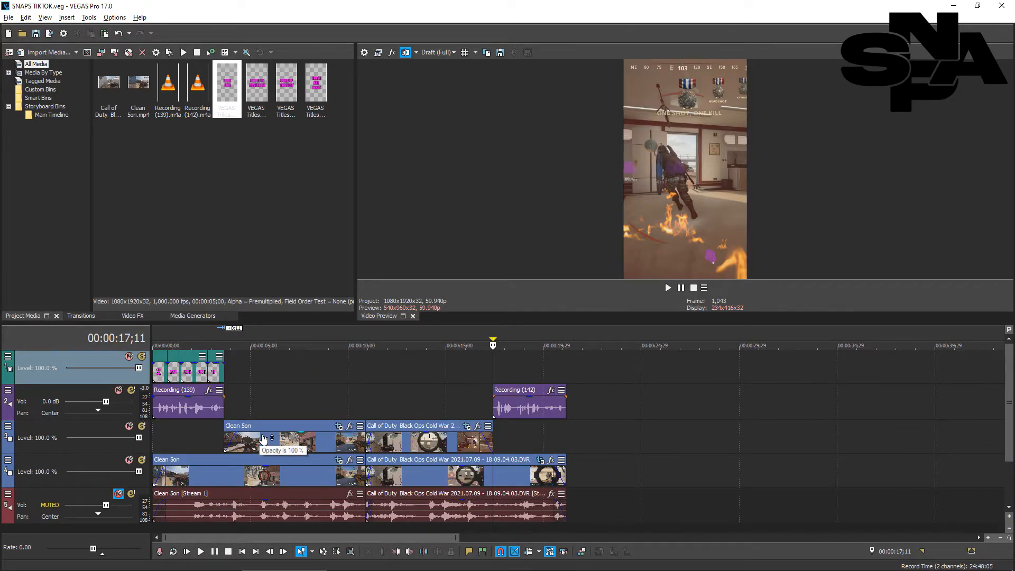
key("ctrl+v")
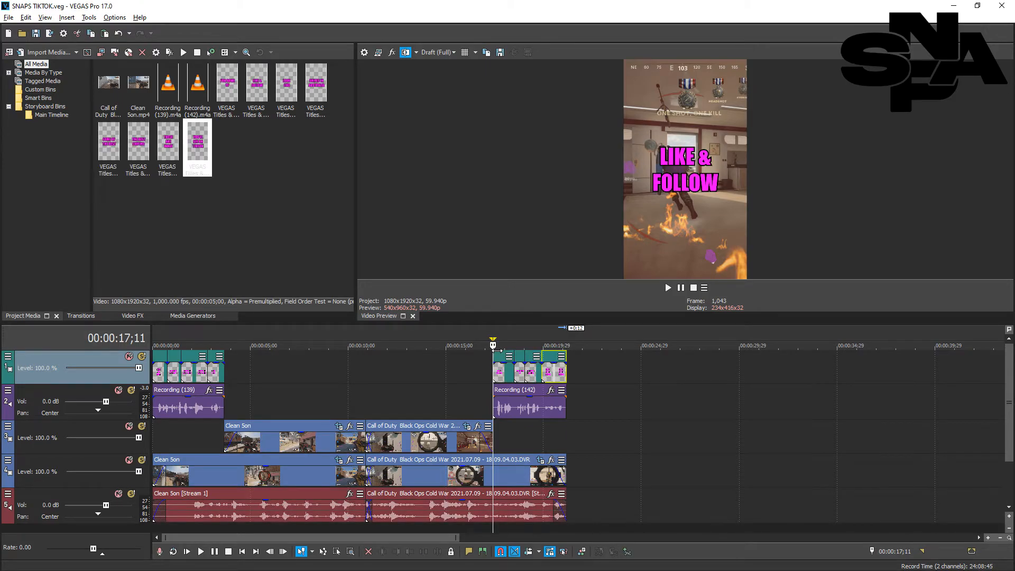
key("space")
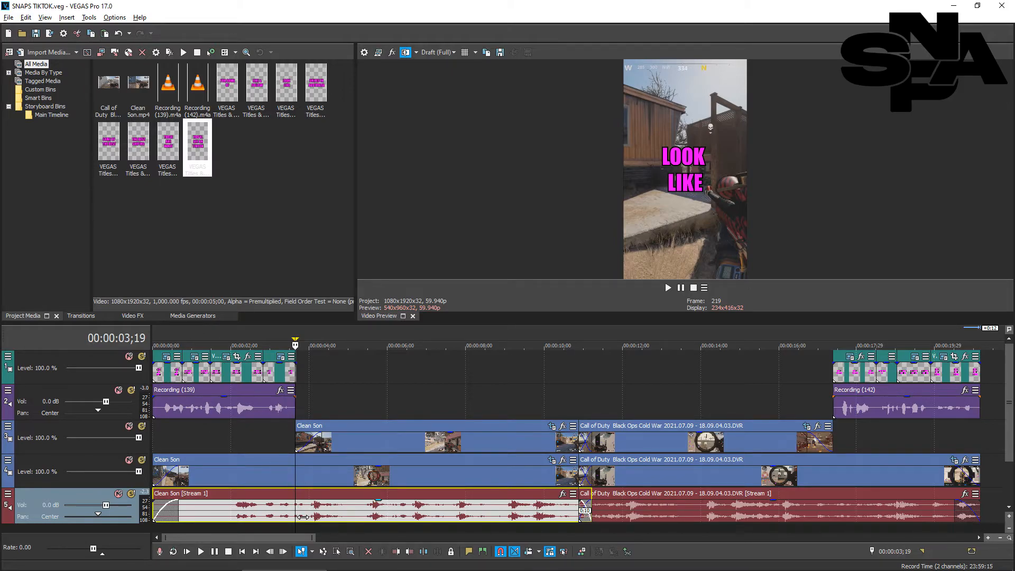
Add a volume envelope to the gameplay audio with two points where Recording (139) ends, and lower the level before them
key("v")
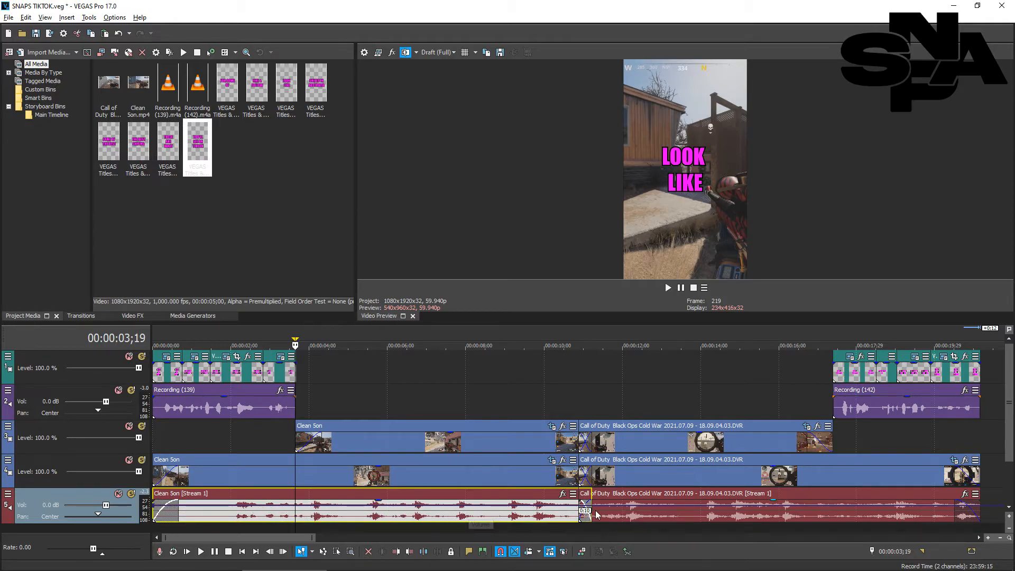
double_click(297, 505)
double_click(303, 505)
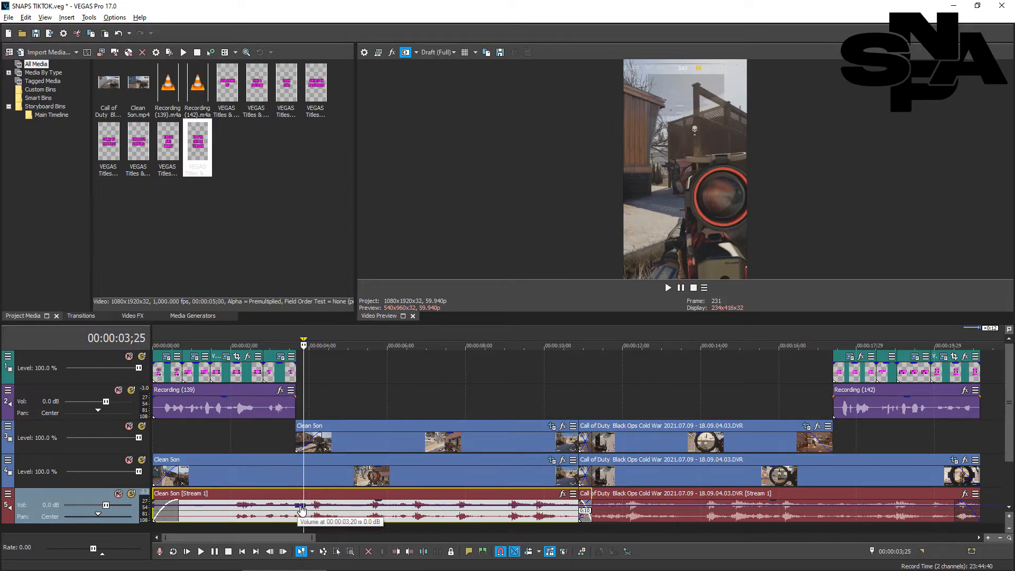
left_click_drag(222, 506, 224, 524)
Play the intro to check the audio balance, and lower the gameplay volume envelope from where Recording (142) starts
left_click(156, 348)
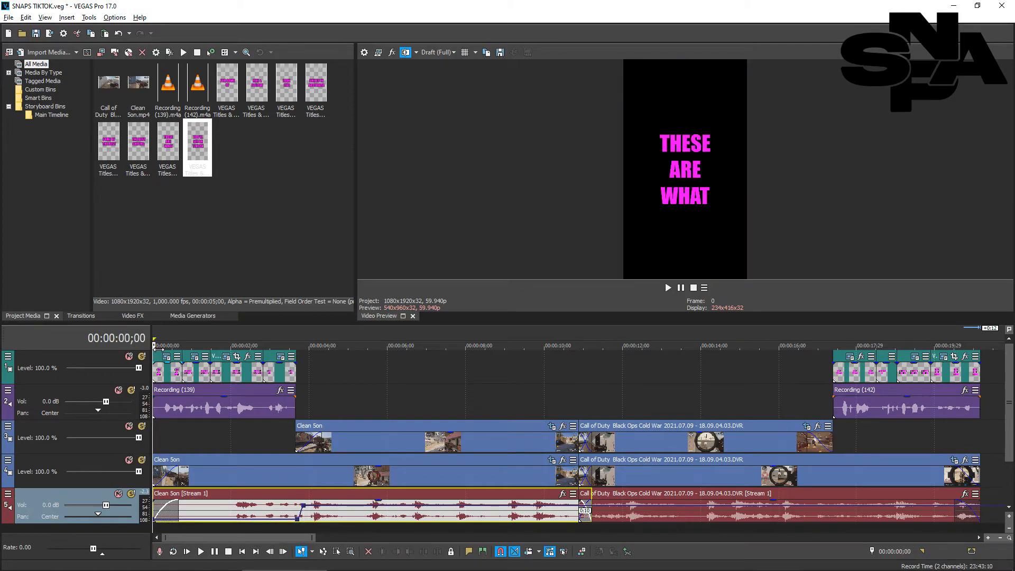
key("space")
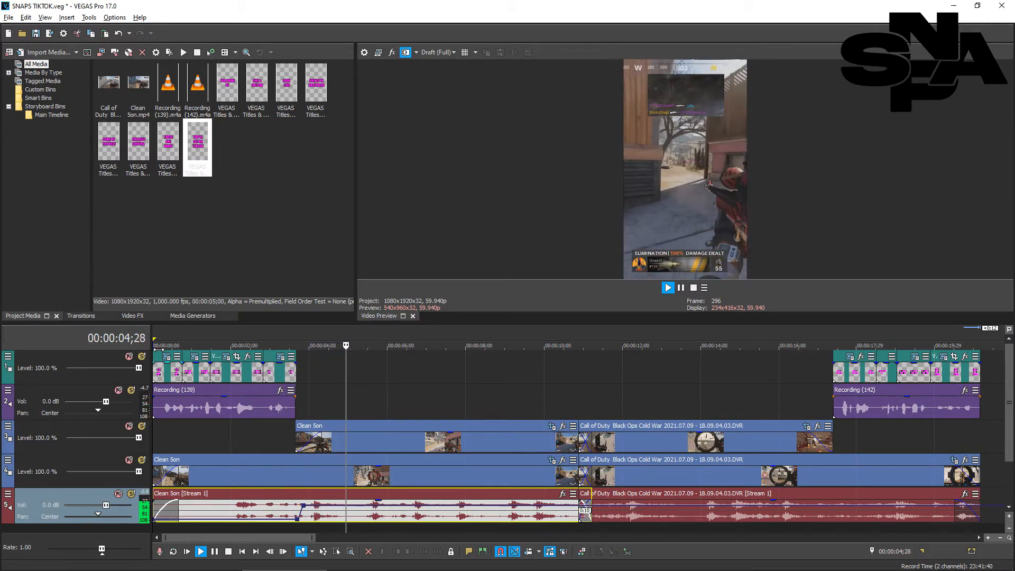
key("space")
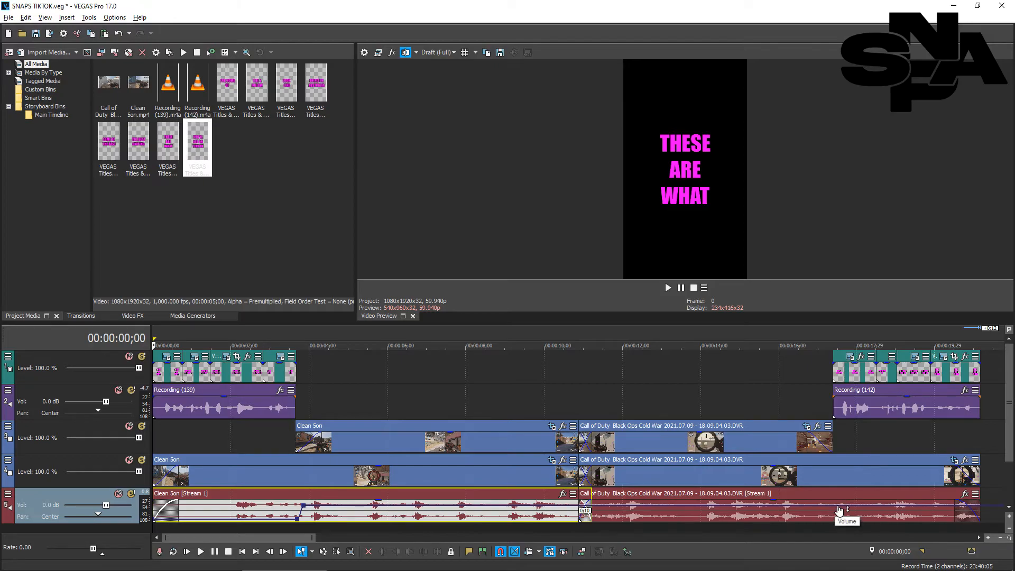
left_click(828, 509)
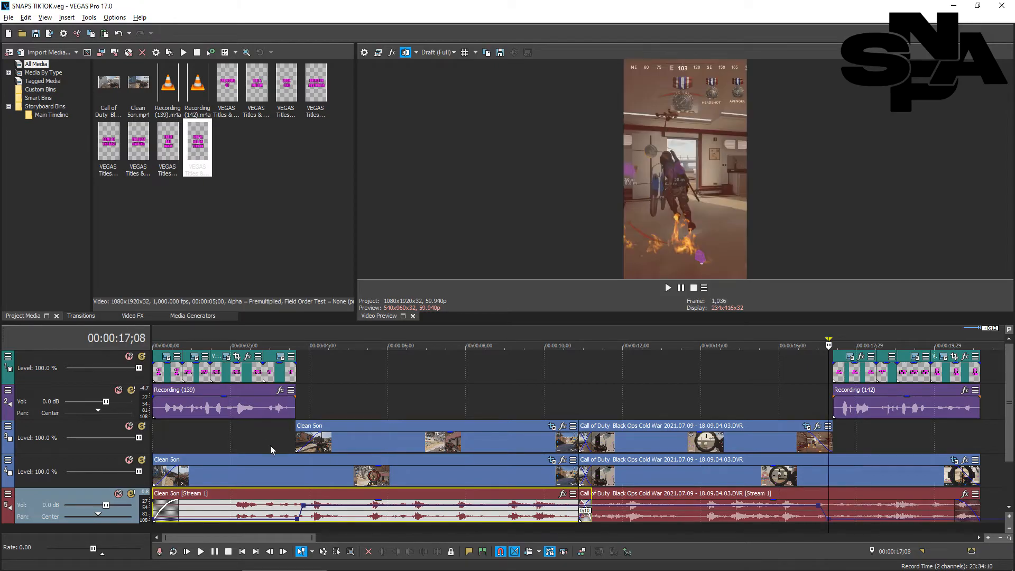
Split the lower Clean Son clip where Recording (139) ends and add VEGAS Gaussian Blur to its first part
left_click(296, 455)
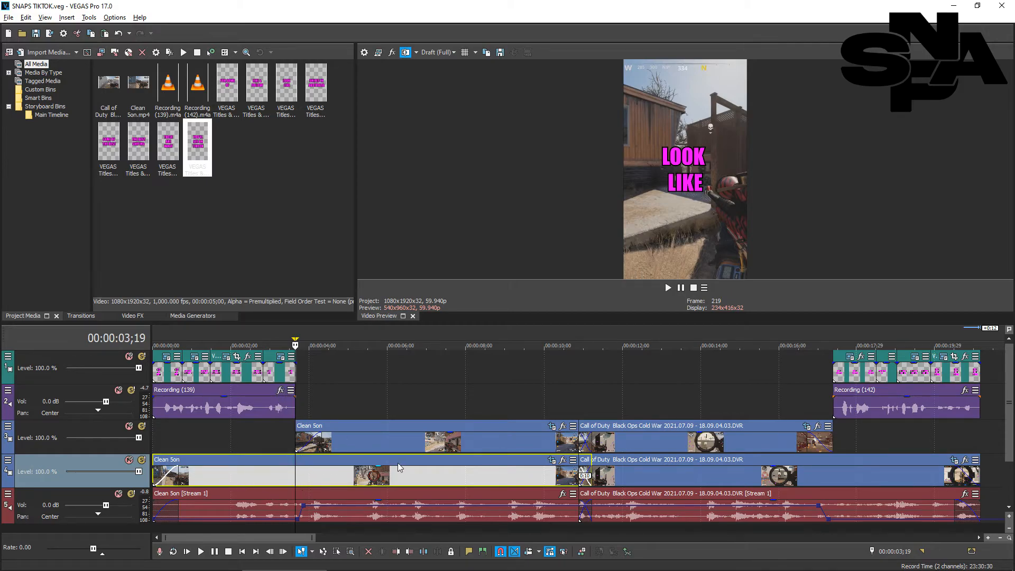
key("s")
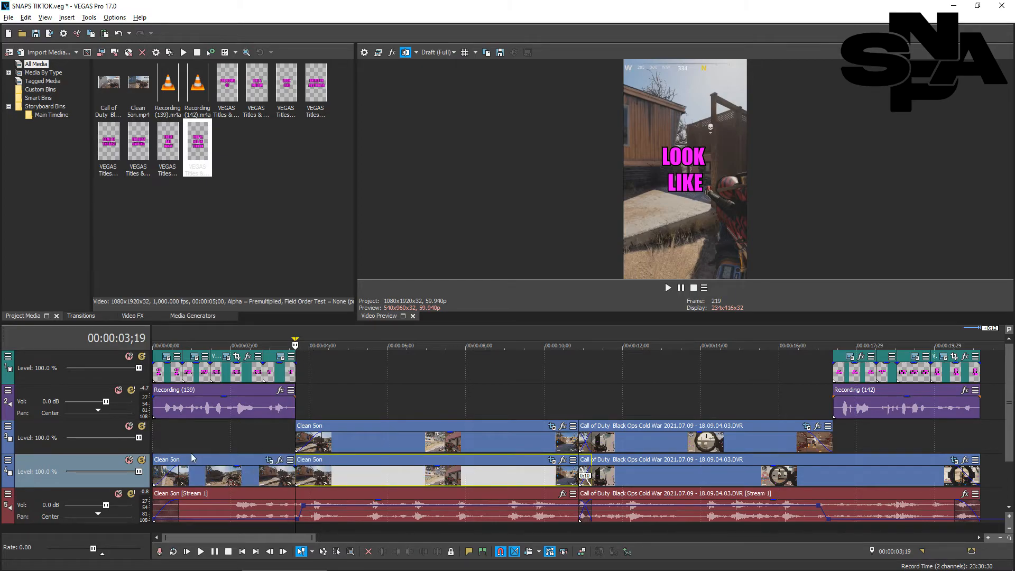
left_click(280, 459)
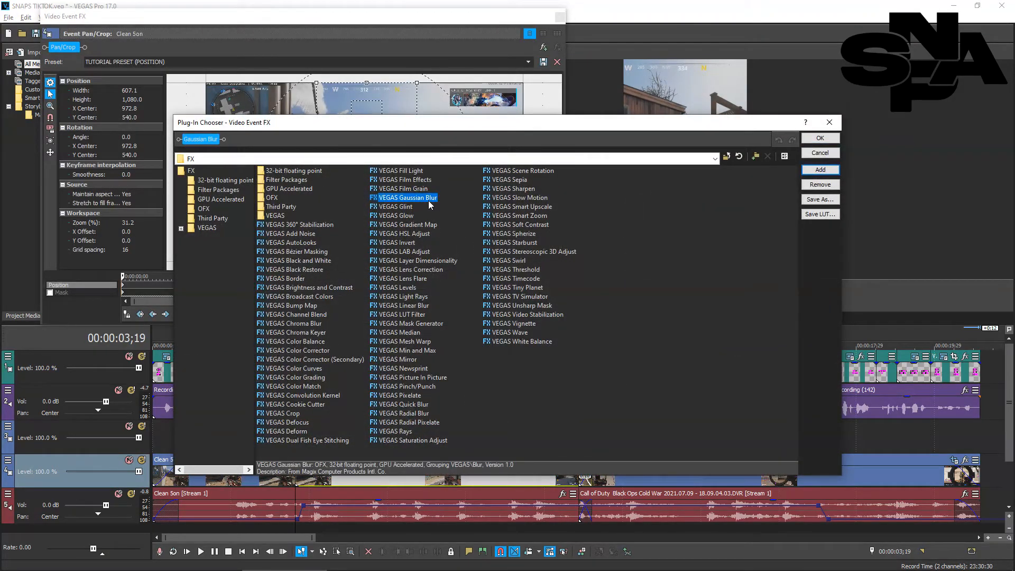
left_click(820, 138)
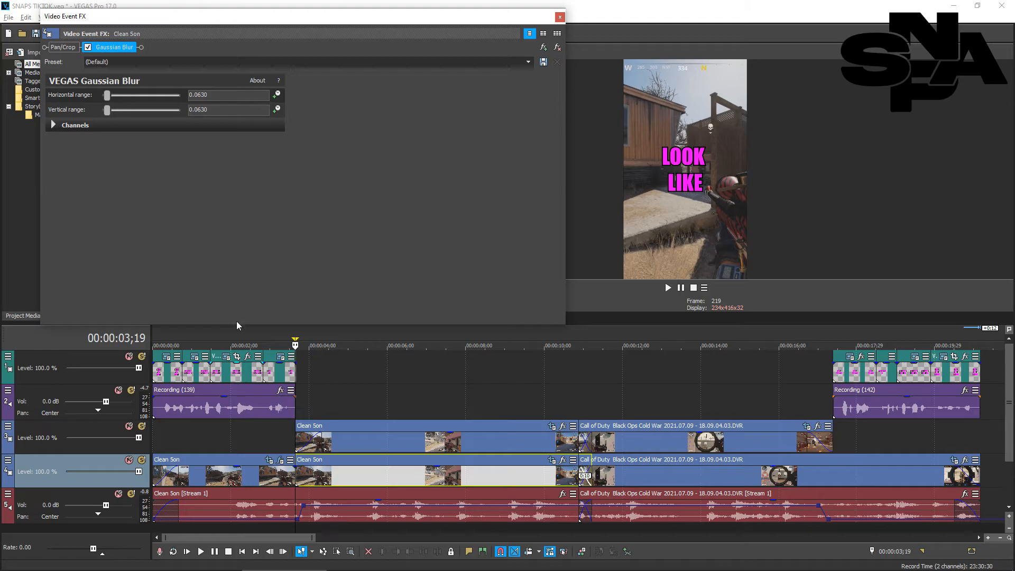
Leave the blur settings and play the edited video from the start
left_click(211, 349)
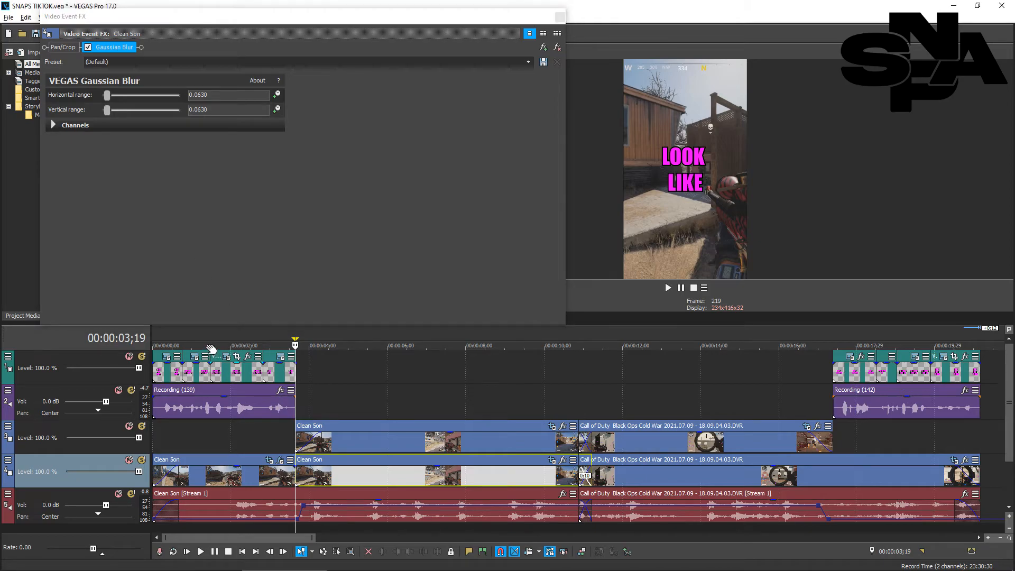
left_click(206, 348)
left_click(162, 176)
left_click(158, 348)
key("space")
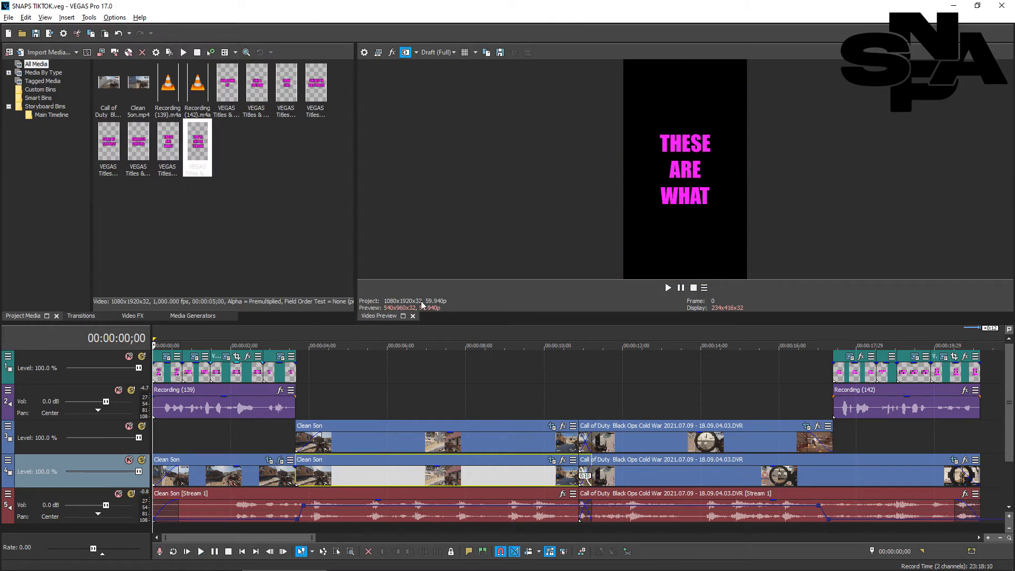
key("space")
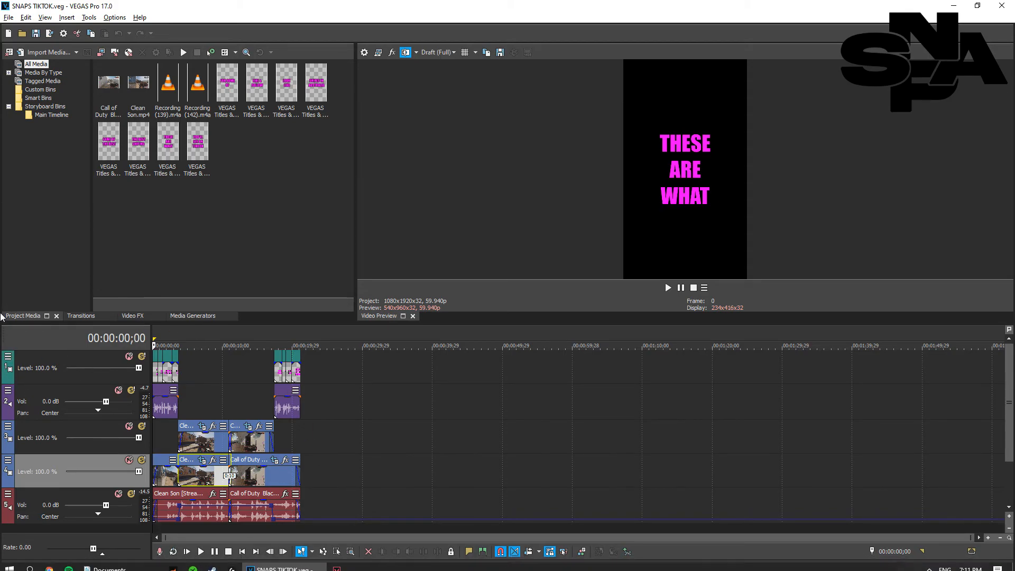
Render the project as SNAPS TIKTOK.mp4 in MAGIX AVC/AAC MP4 with the tiktok render template, keeping its 1080x1920, 60,000,000 bps settings
left_click(8, 18)
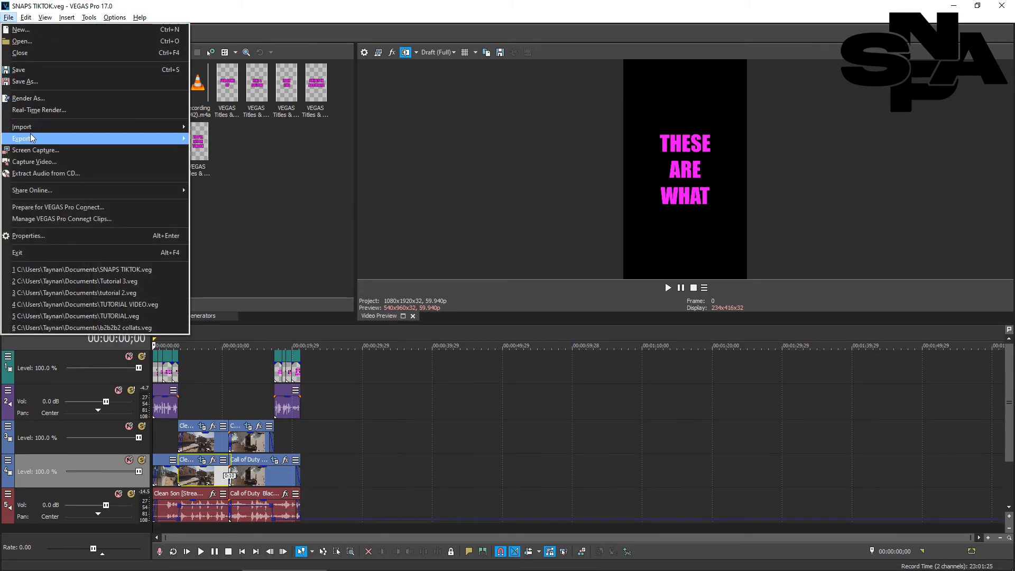
left_click(28, 98)
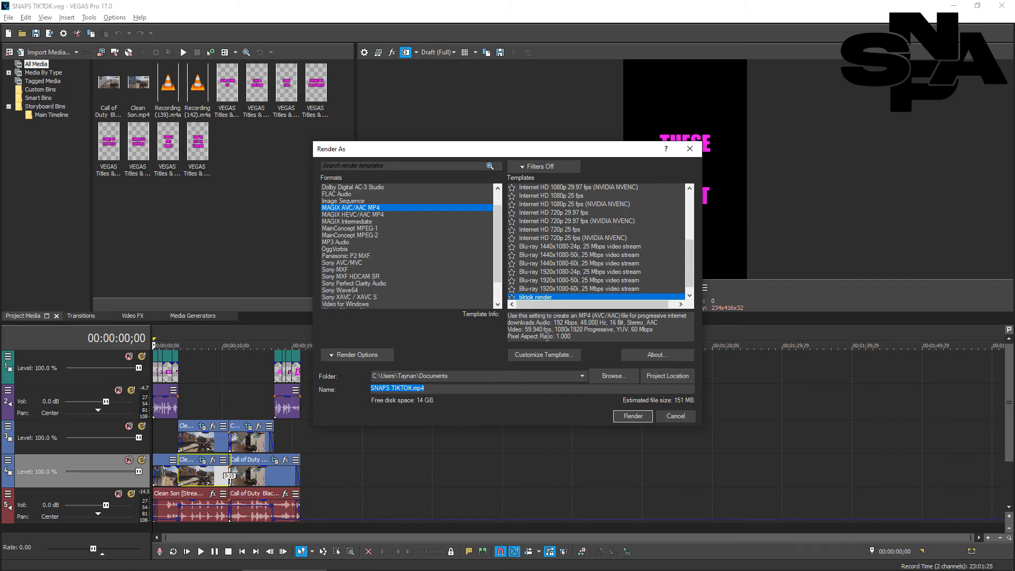
left_click(549, 359)
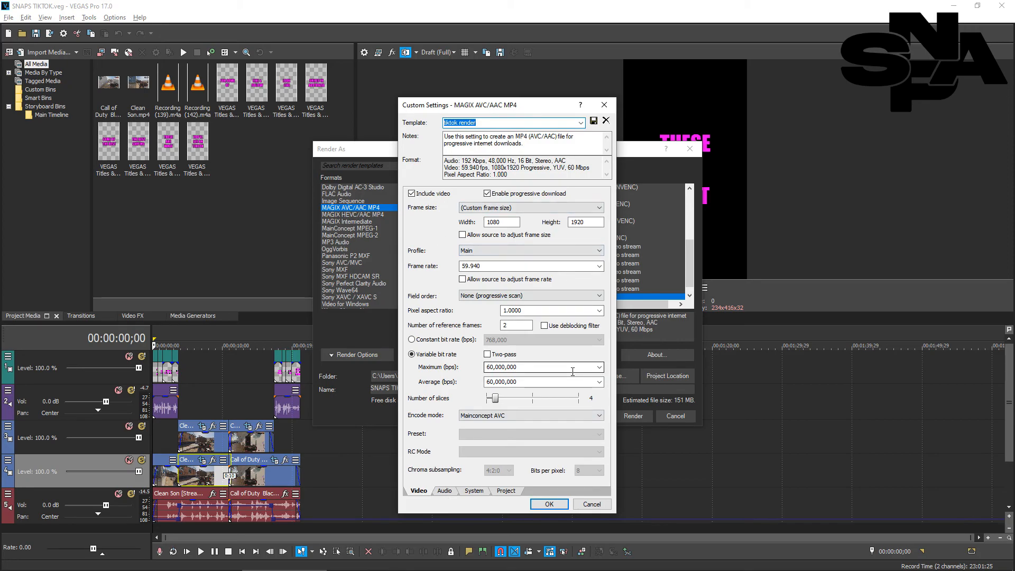
left_click(549, 503)
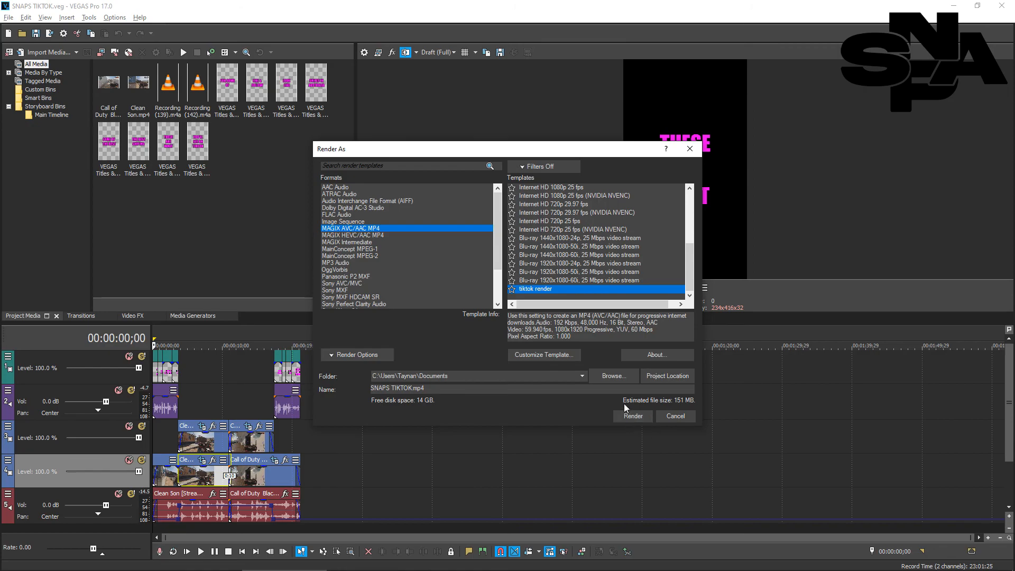
left_click(632, 416)
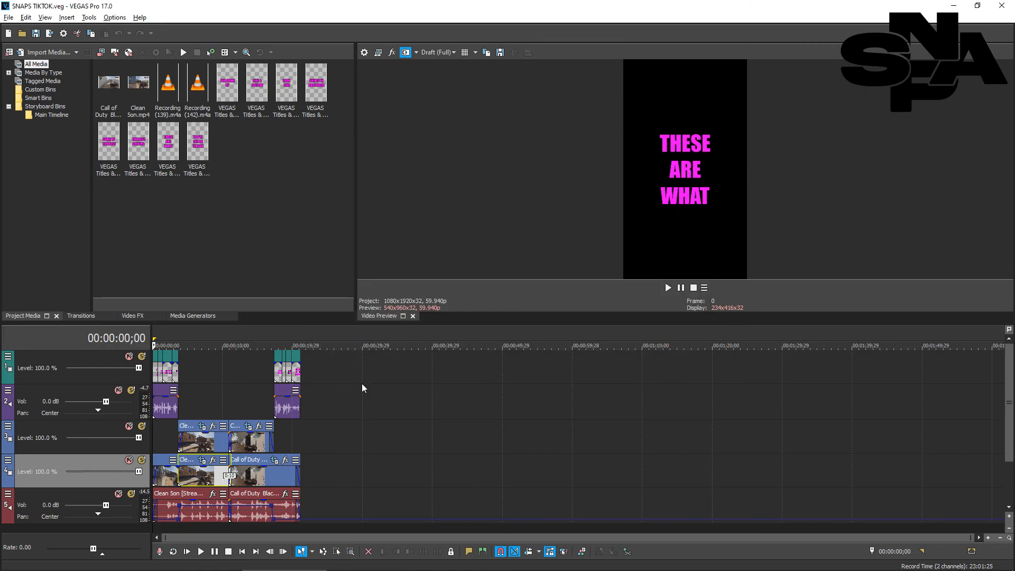